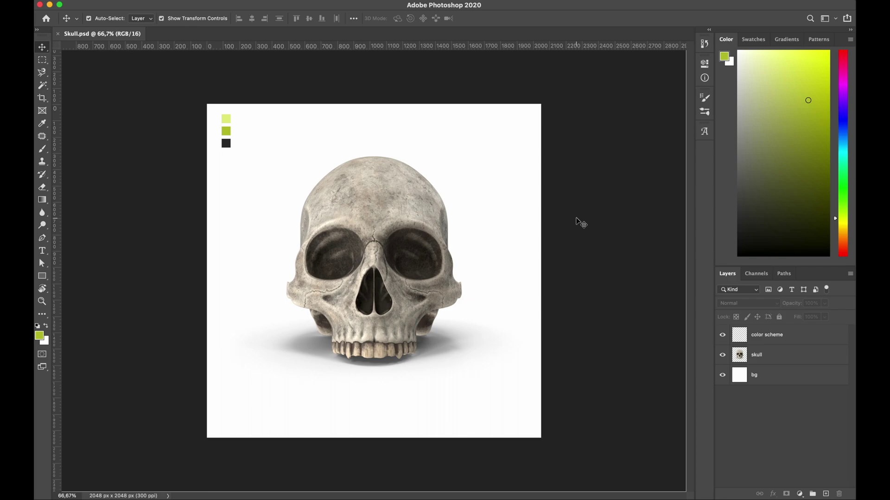
scroll(403, 208, up, 5)
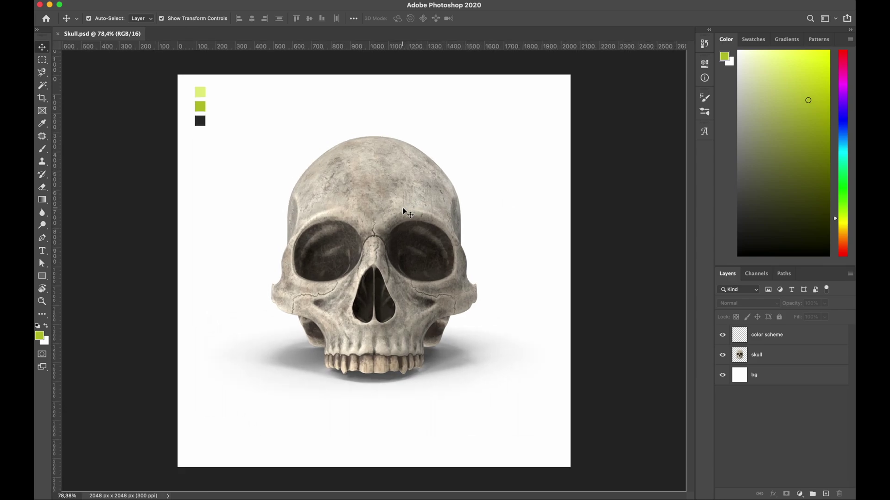
scroll(406, 211, up, 3)
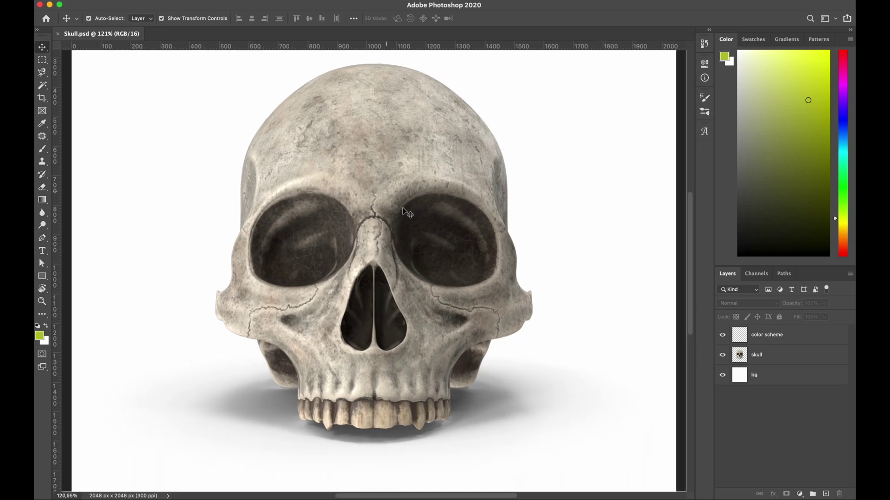
scroll(403, 209, up, 2)
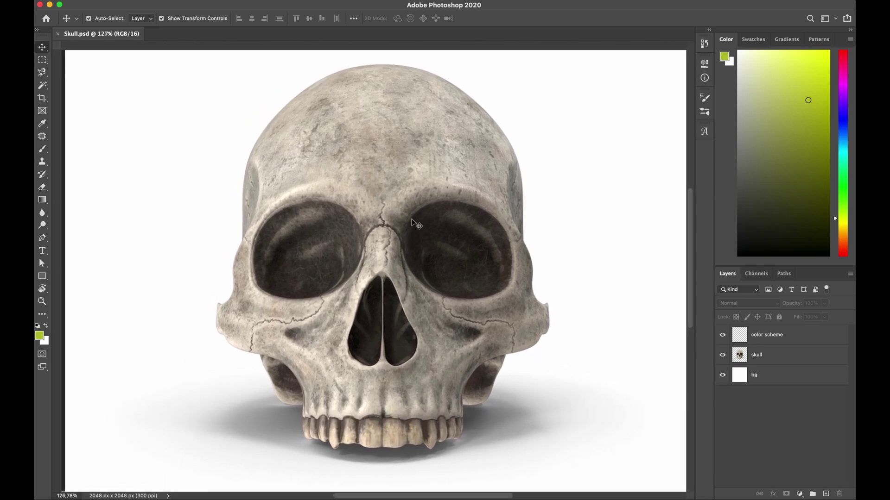
scroll(389, 263, up, 2)
scroll(389, 262, down, 7)
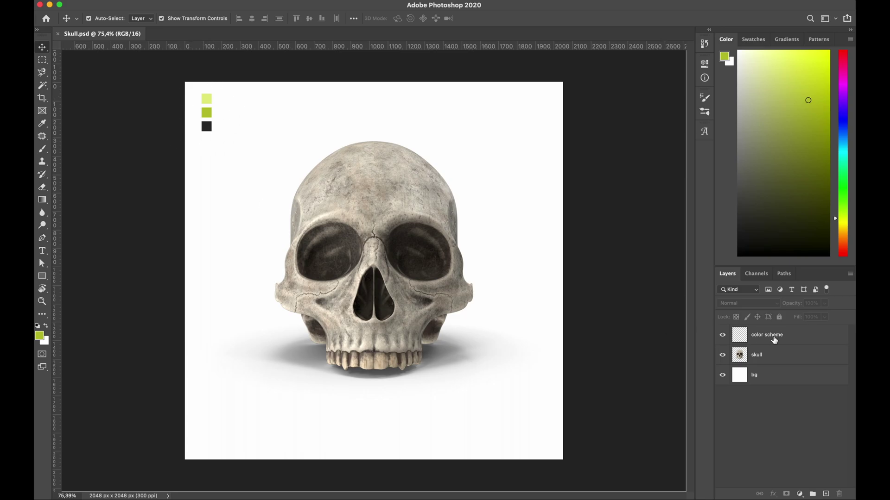
- Hide the bg layer so only the skull and the color scheme swatches remain over transparency
click(765, 376)
click(724, 378)
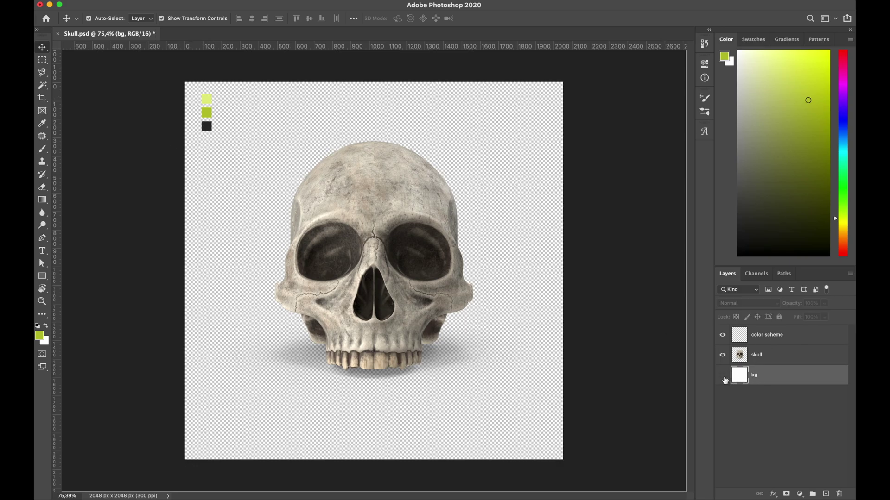
- Duplicate the skull layer as skull copy and hide the original skull layer
click(776, 355)
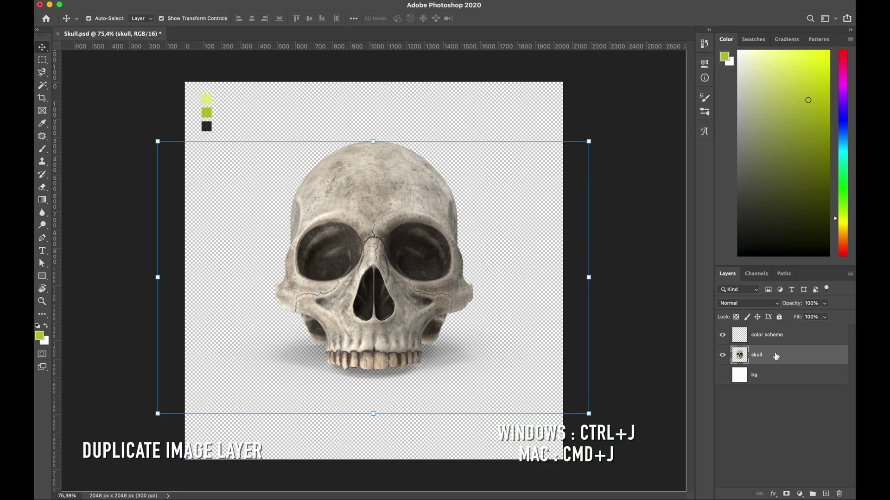
right_click(776, 356)
click(719, 69)
click(476, 180)
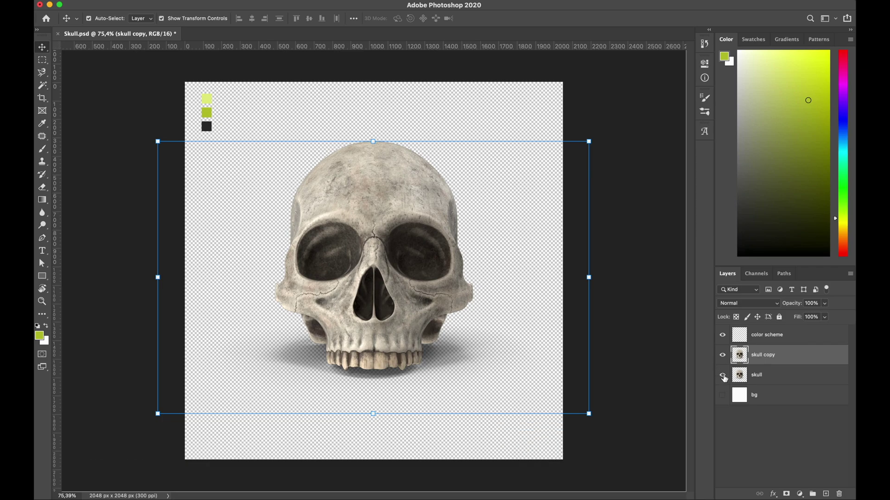
click(723, 376)
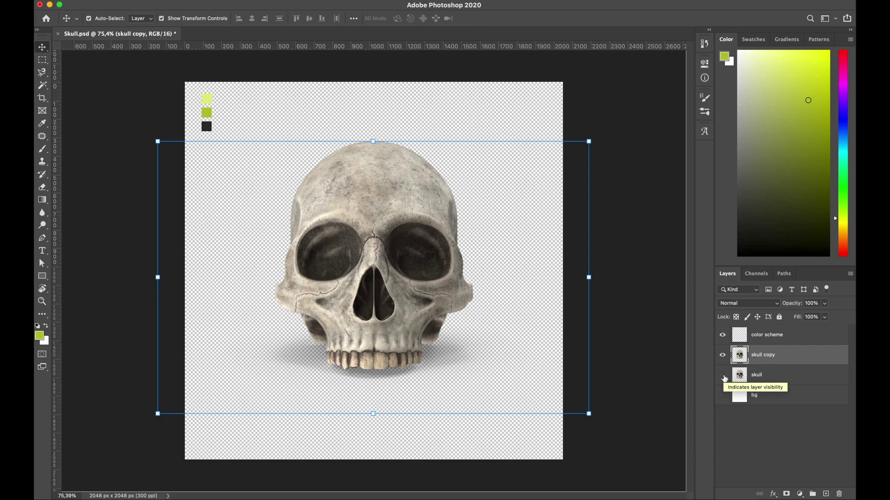
- Add a Gradient Map adjustment layer above skull copy using the Black, White preset from the Basics gradients
click(800, 494)
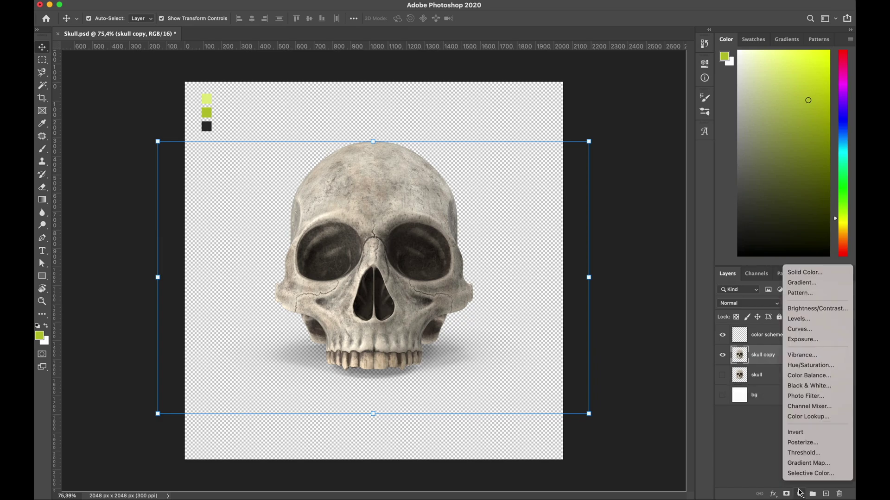
click(805, 464)
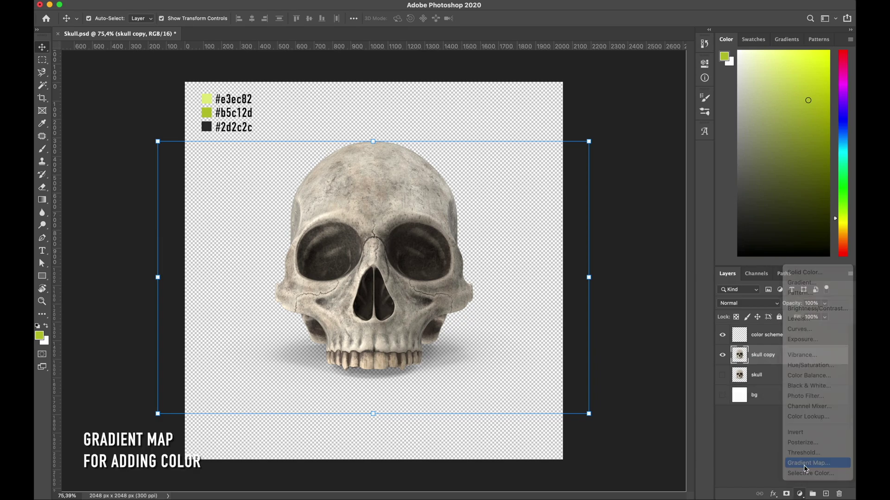
click(624, 99)
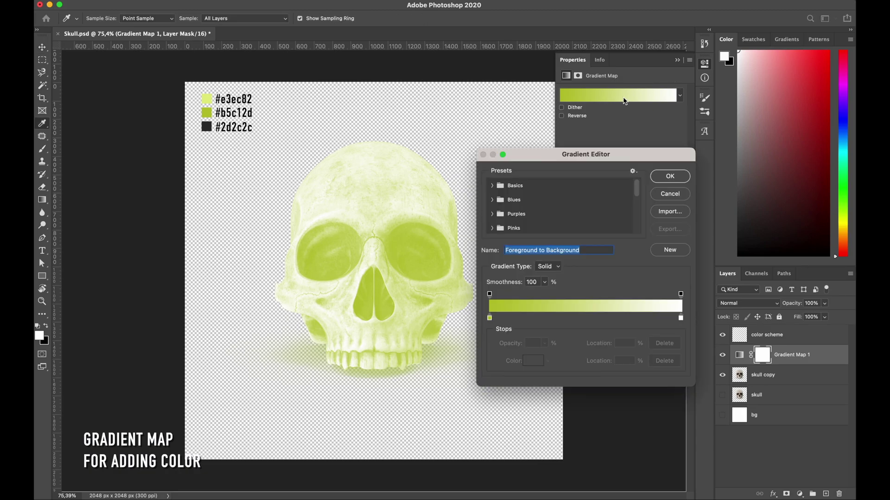
click(499, 188)
click(492, 186)
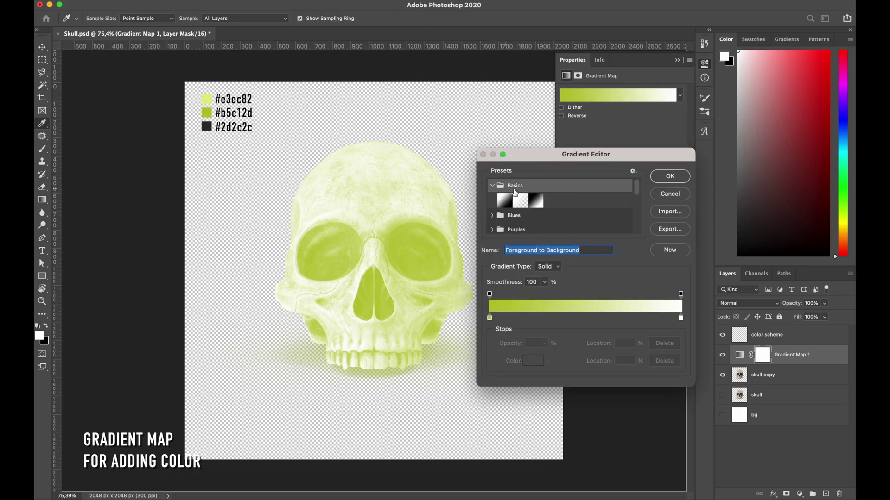
click(536, 200)
click(669, 176)
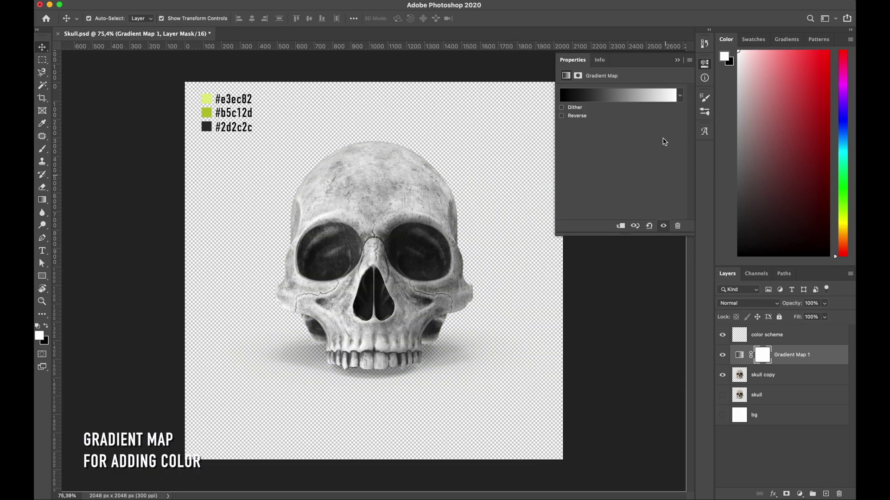
click(678, 60)
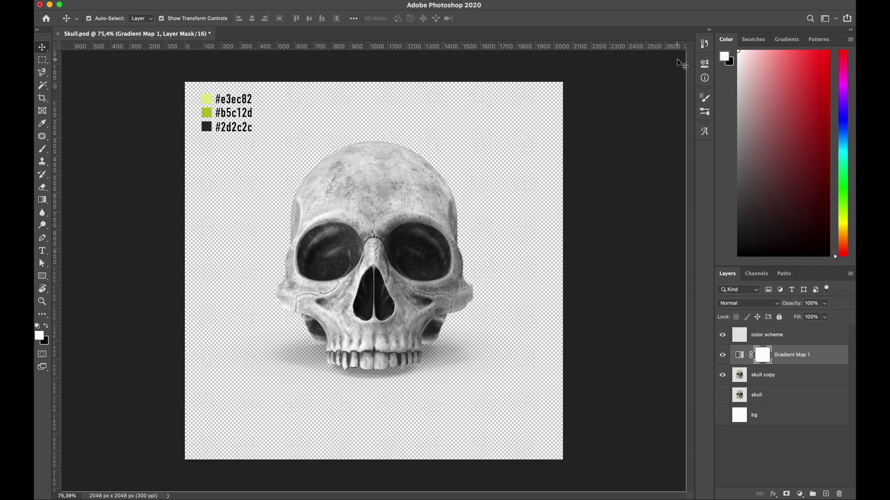
- Set the gradient map's black stop to #2d2c2c by sampling the dark swatch on the canvas
double_click(739, 356)
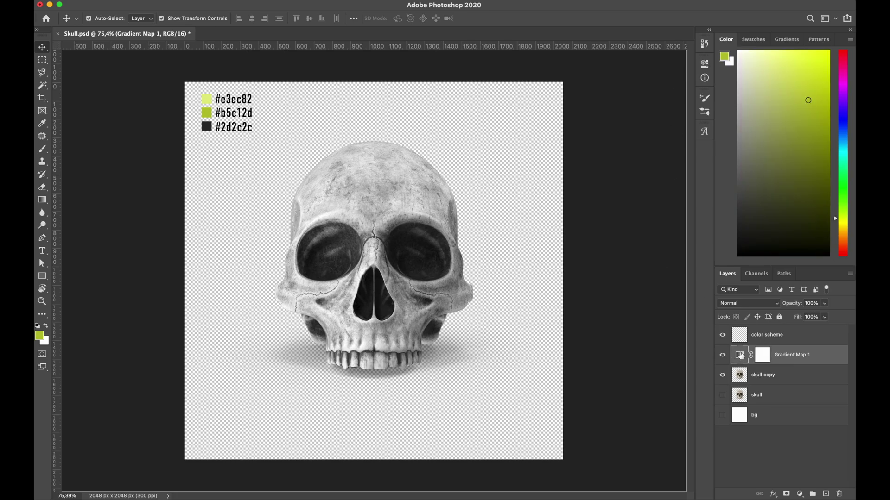
click(607, 95)
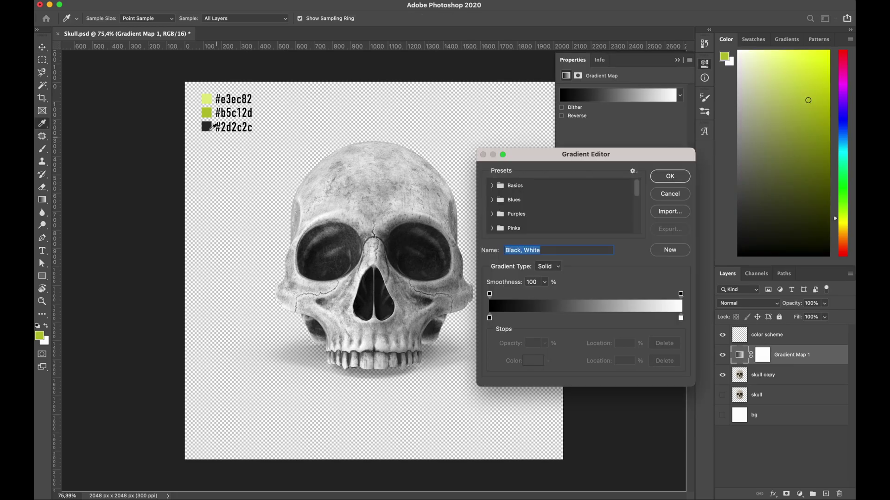
click(489, 318)
click(532, 361)
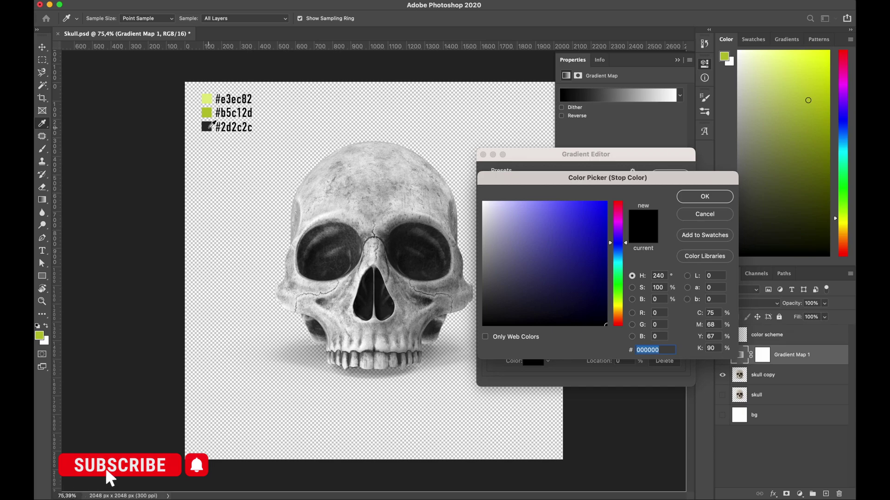
click(208, 128)
click(705, 197)
- Add a middle colour stop at 57% and set it to #b5c12d, sampled from the green swatch
click(599, 317)
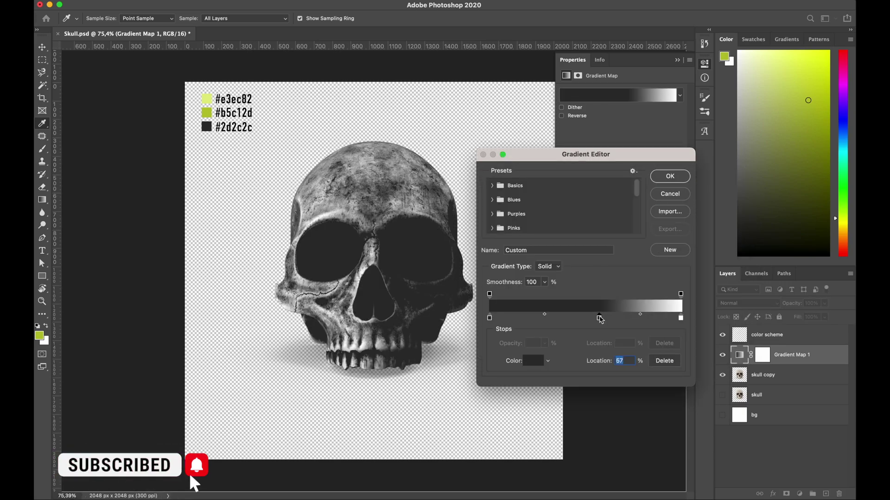
click(533, 361)
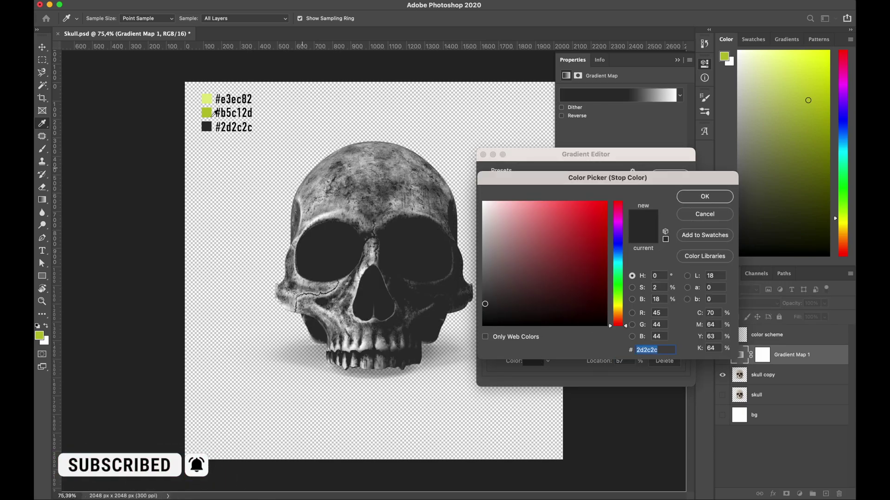
click(208, 112)
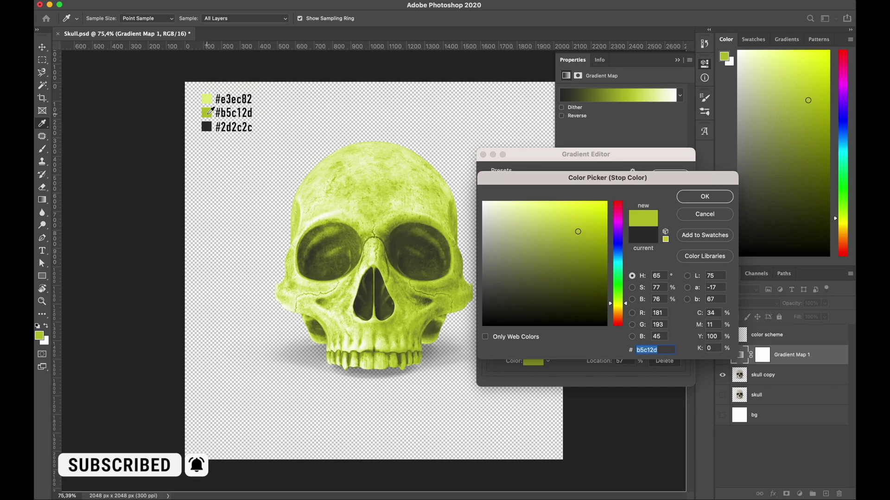
click(704, 197)
- Set the gradient's white end stop to #e3ec82, sampled from the light green swatch
click(681, 318)
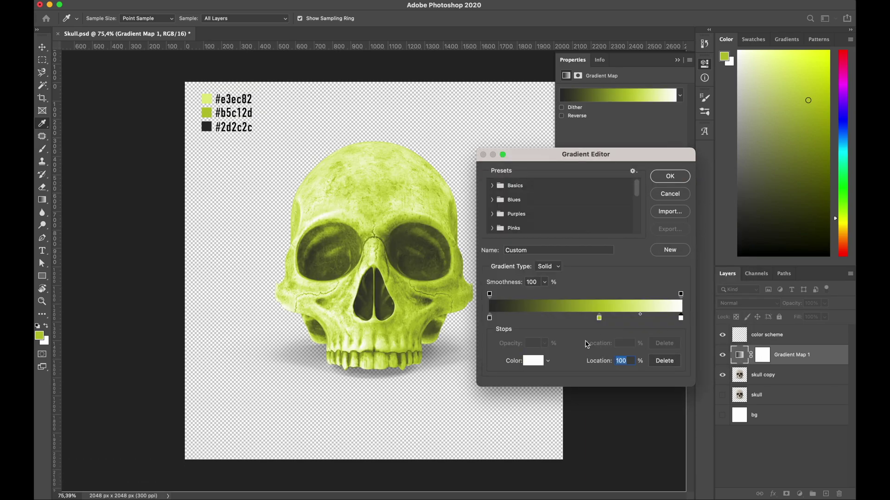
click(533, 361)
click(211, 102)
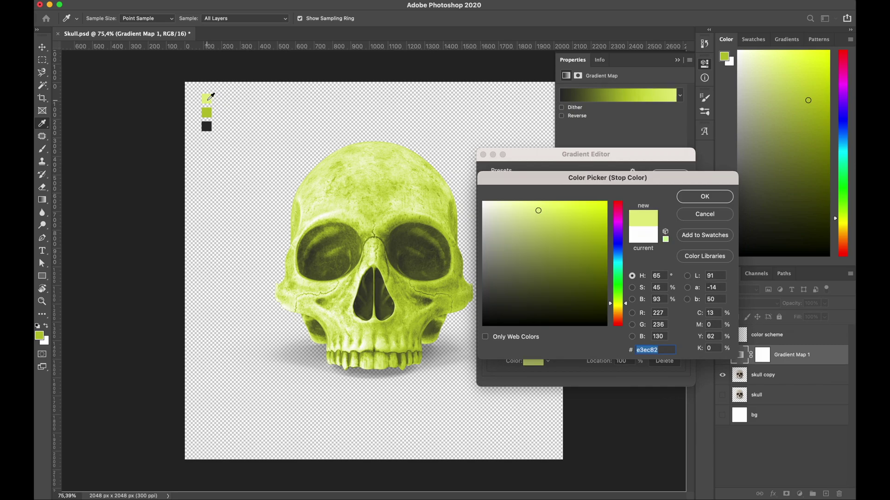
click(702, 197)
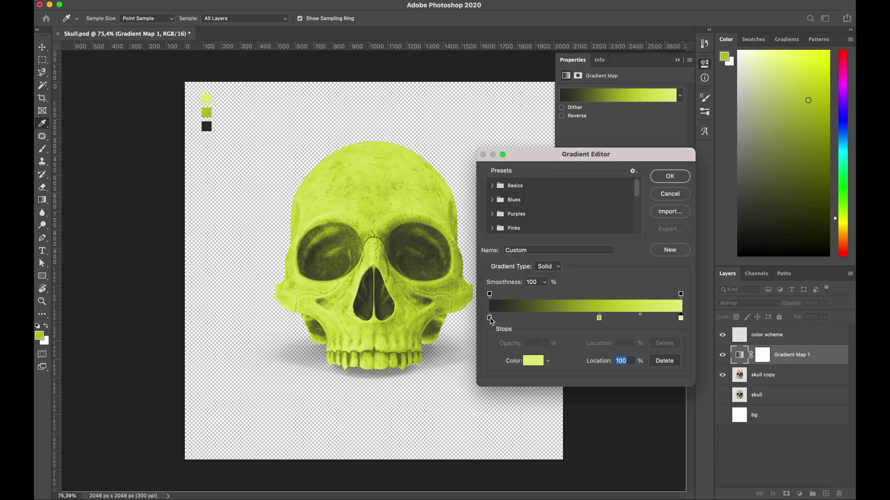
- Move the gradient's dark stop inward, the middle stop closer to the light end and the light stop to 95%, and accept the gradient
drag(490, 318, 530, 318)
drag(599, 318, 672, 320)
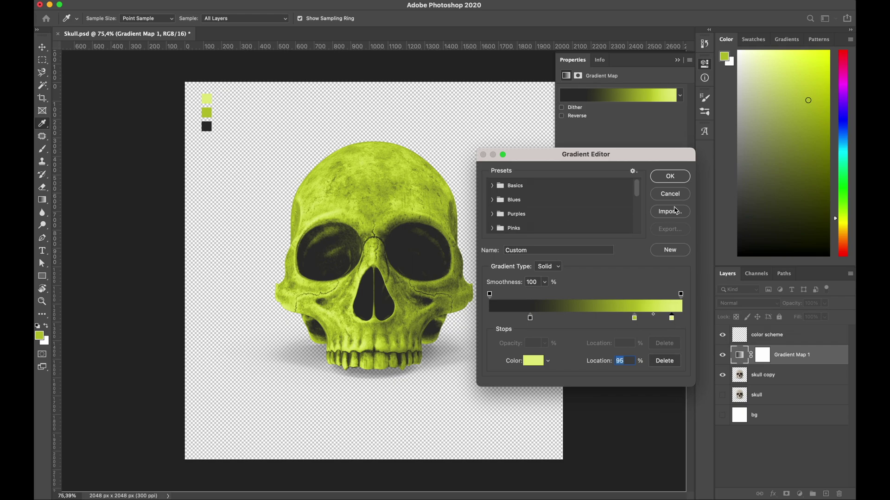
click(670, 177)
- Clip the Gradient Map 1 adjustment to the skull copy layer and show the white bg layer again
click(722, 416)
click(722, 417)
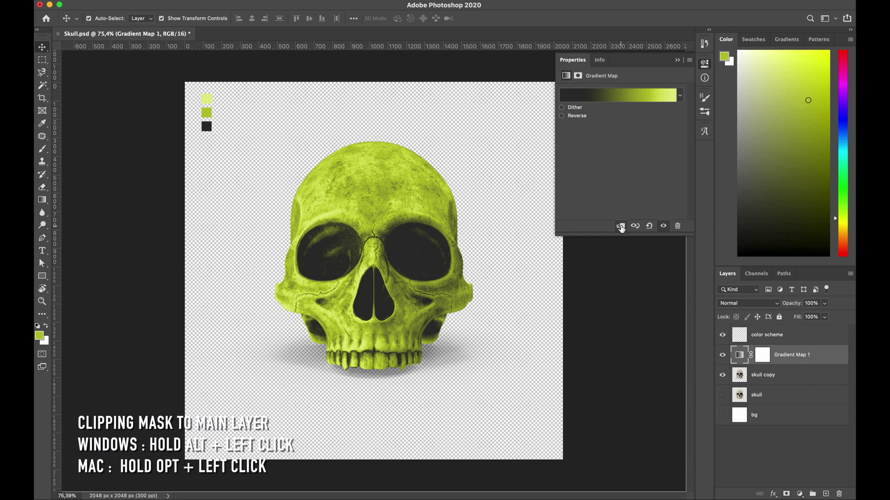
alt+click(809, 362)
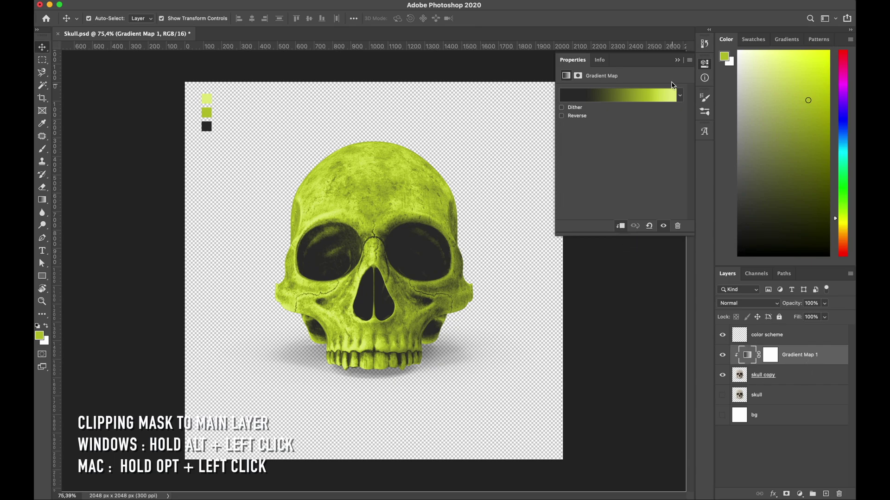
click(677, 59)
click(722, 416)
- Reset the foreground and background colours to the default black and white
scroll(375, 317, up, 3)
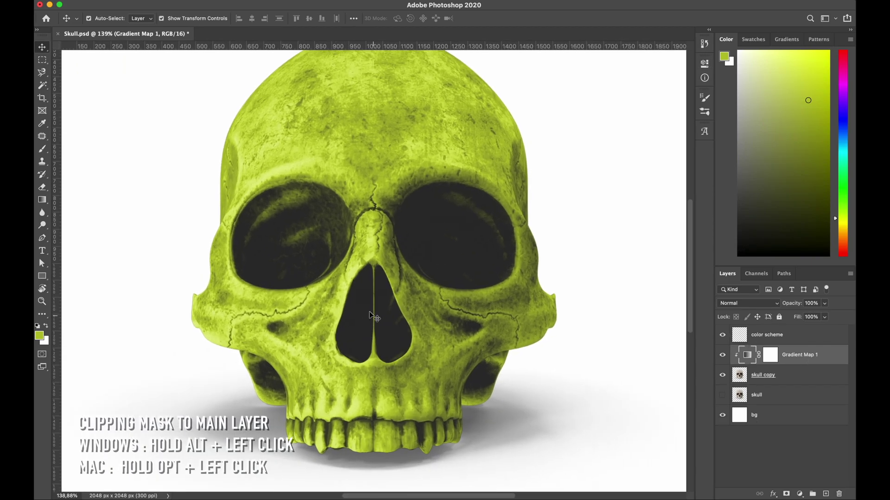
scroll(374, 317, down, 1)
click(37, 326)
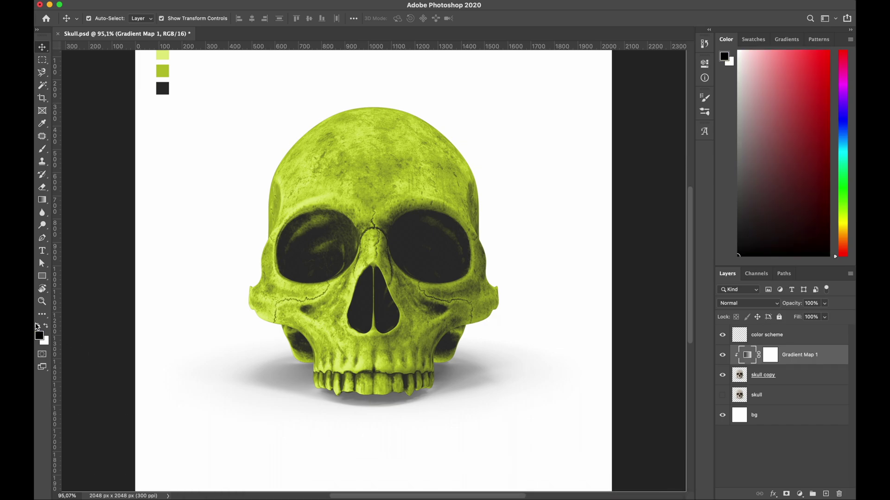
- Switch to Finder, open the GRAIN texture folder and place GRAIN 2.png into the Skull.psd document
mouse_move(216, 494)
click(244, 485)
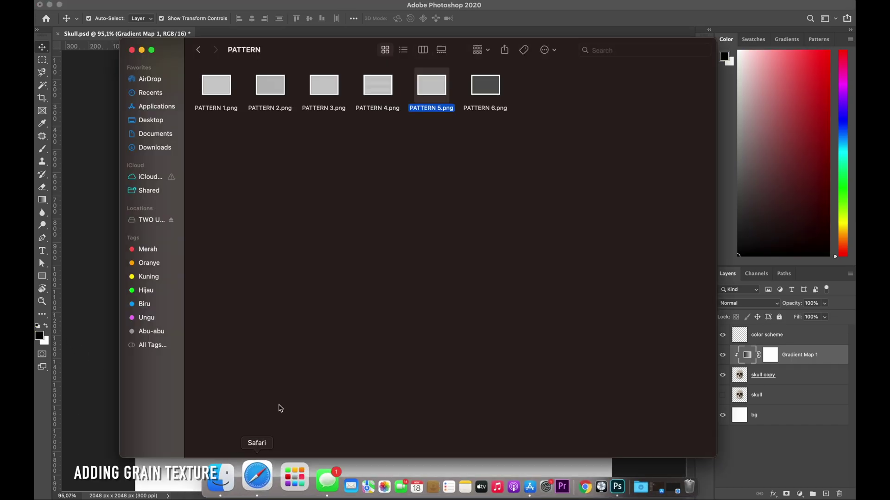
click(197, 49)
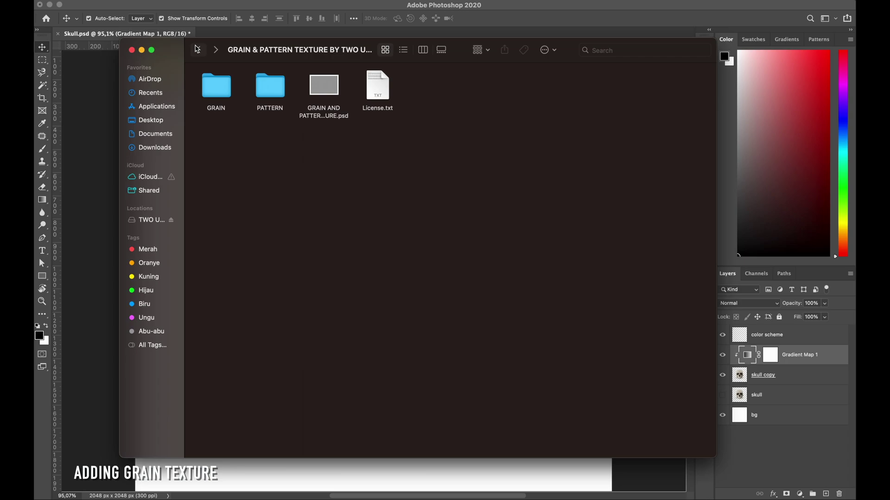
double_click(222, 92)
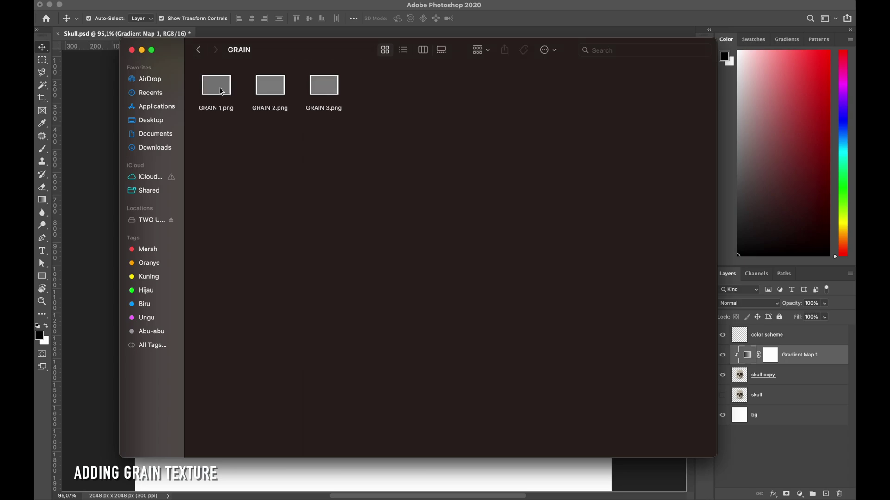
click(280, 92)
drag(328, 55, 520, 76)
drag(462, 109, 280, 191)
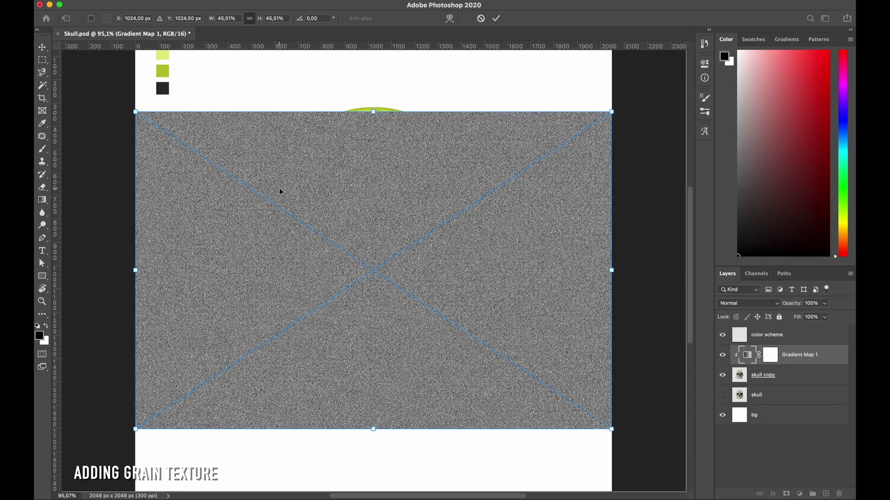
- Scale the placed GRAIN 2 texture to about 48.36%, slightly wider than the canvas, and commit the placement
key(Return)
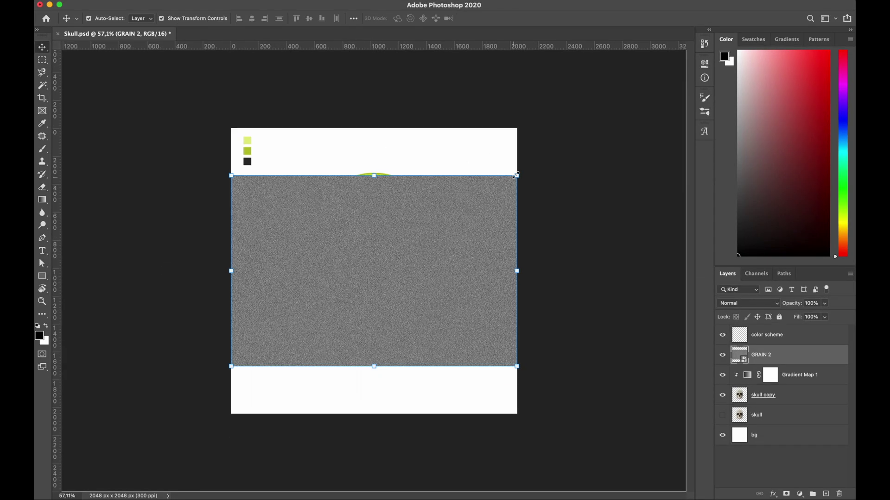
click(517, 175)
mouse_move(516, 175)
mouse_down()
mouse_move(580, 133)
mouse_move(500, 184)
mouse_move(524, 169)
mouse_up()
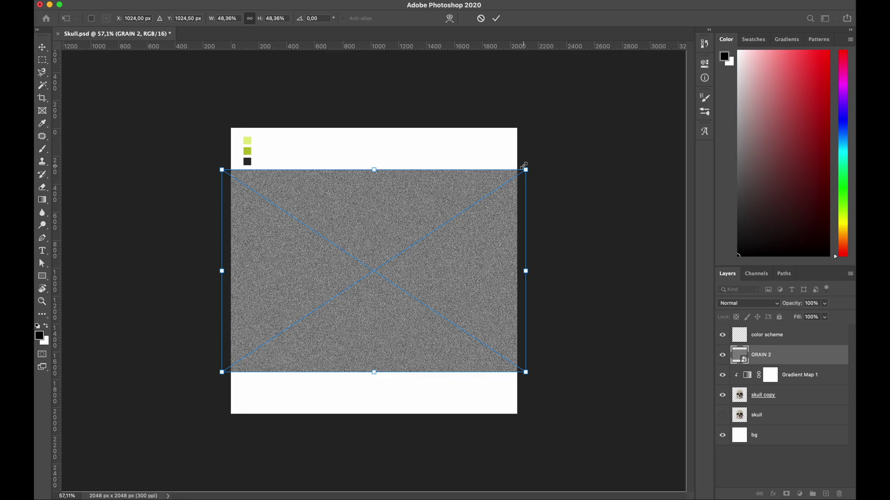
key(Return)
- Invert the GRAIN 2 texture as a smart filter and collapse its filter list
key(super+0)
scroll(382, 246, up, 2)
key(super+i)
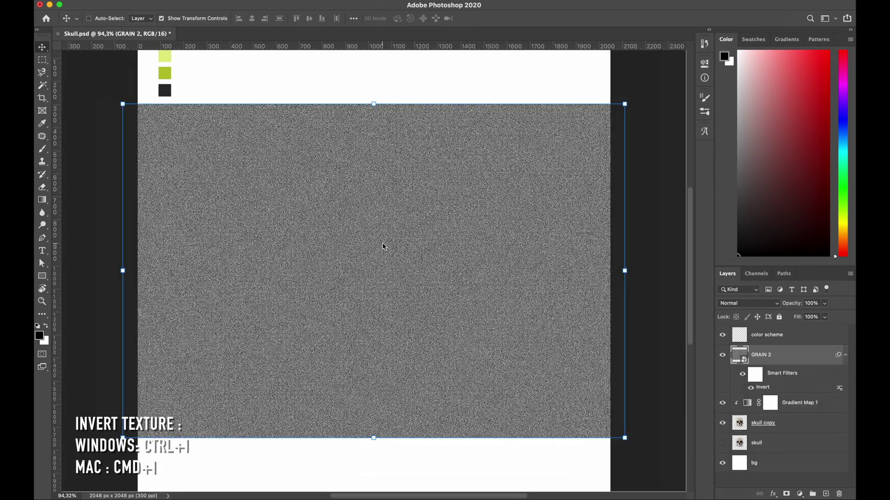
click(845, 356)
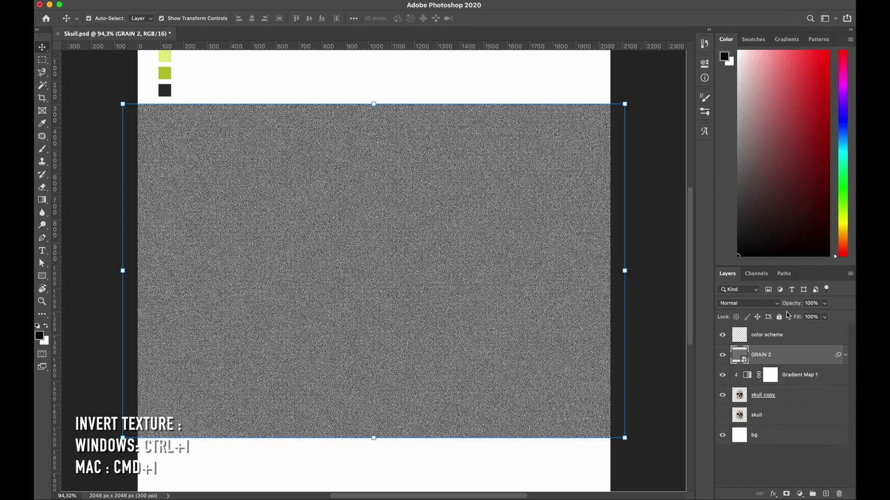
- Set the GRAIN 2 layer's blend mode to Overlay and clip it to the skull layer stack below
click(767, 306)
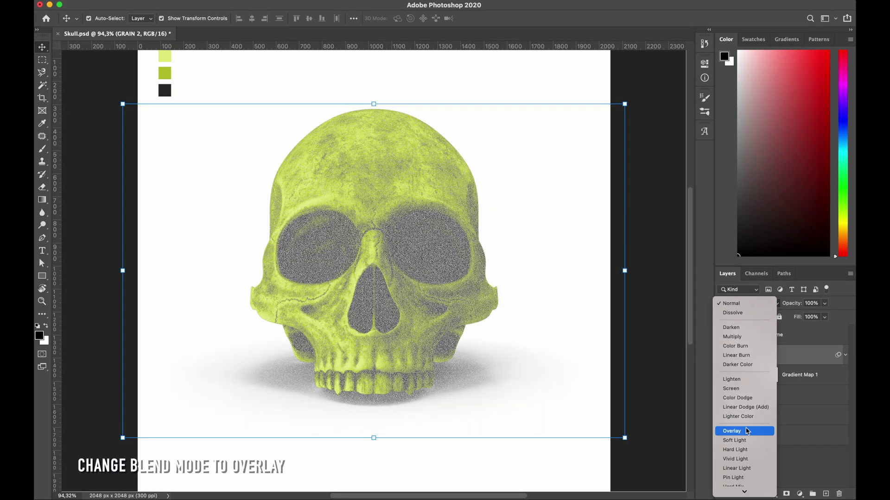
click(747, 432)
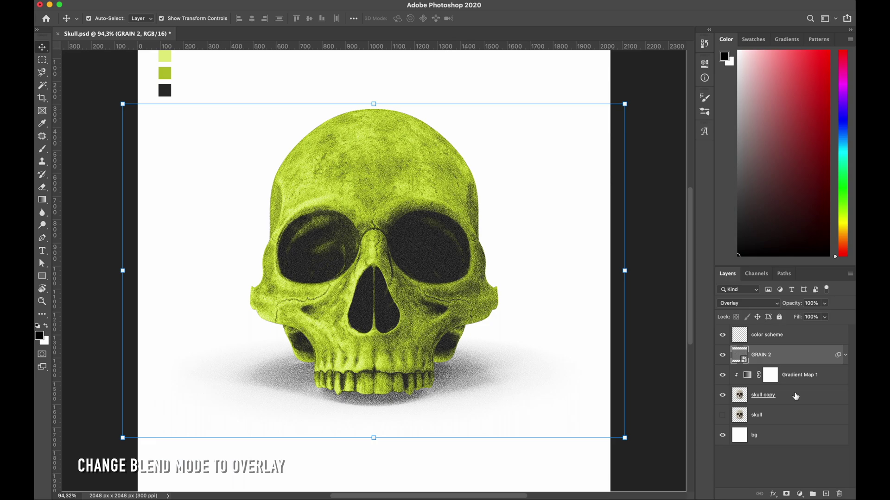
alt+click(817, 364)
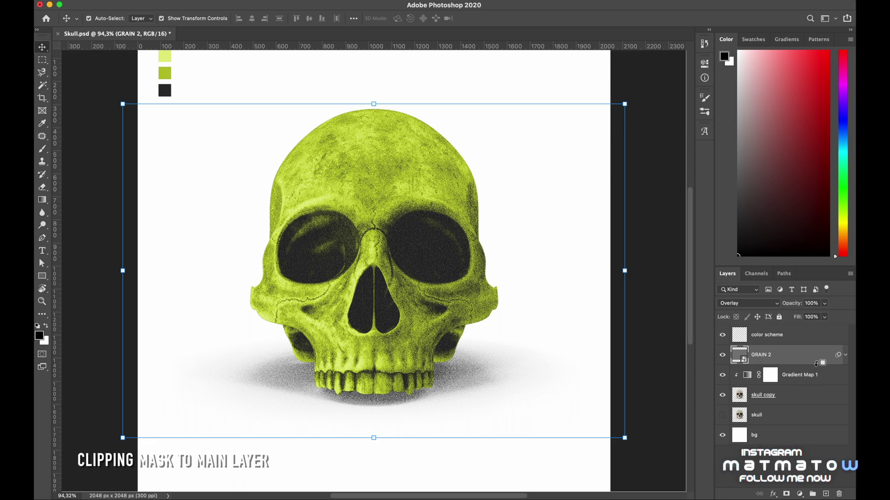
- Lower the fill of the GRAIN 2 layer to 61%
key(super+plus)
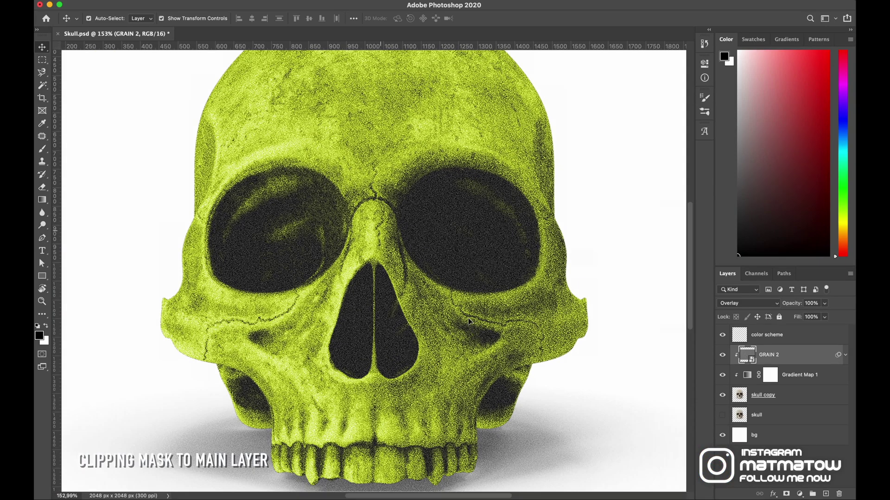
key(super+plus)
key(super+minus)
drag(371, 203, 384, 270)
key(super+r)
click(829, 317)
drag(827, 330, 810, 334)
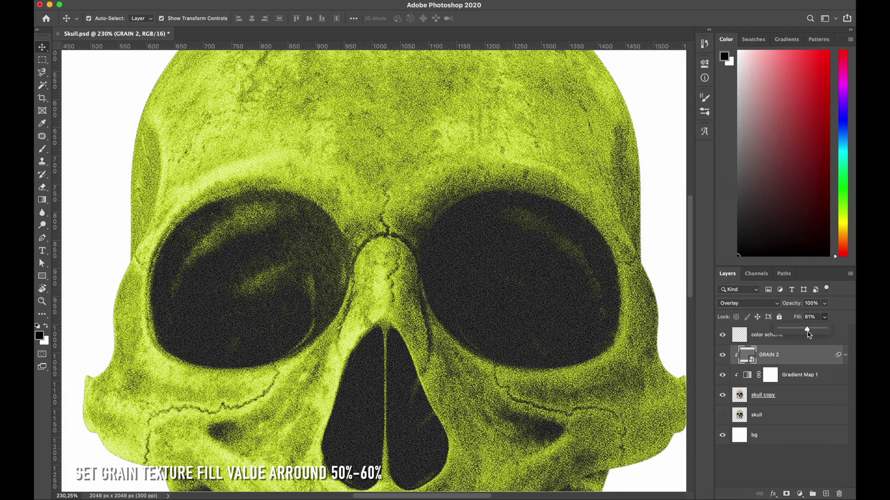
- Toggle the GRAIN 2 layer's visibility to compare the skull with and without grain, leaving it shown
click(721, 356)
click(721, 356)
click(722, 356)
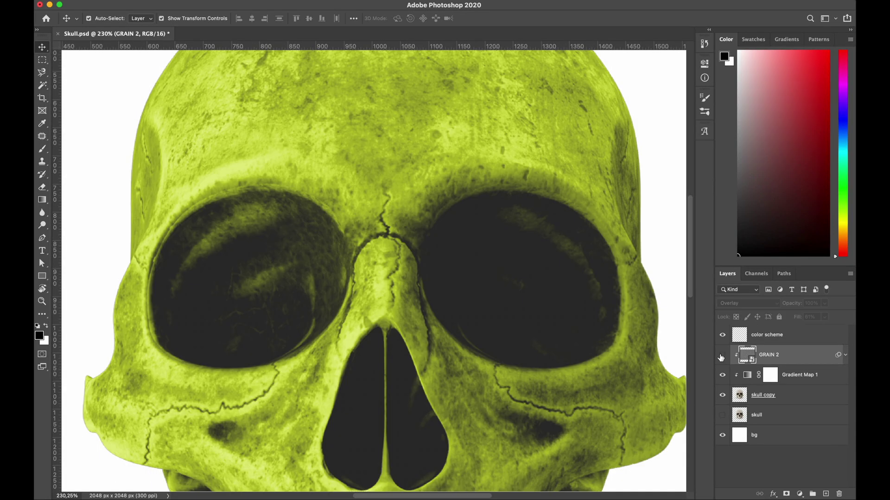
click(722, 356)
key(super+minus)
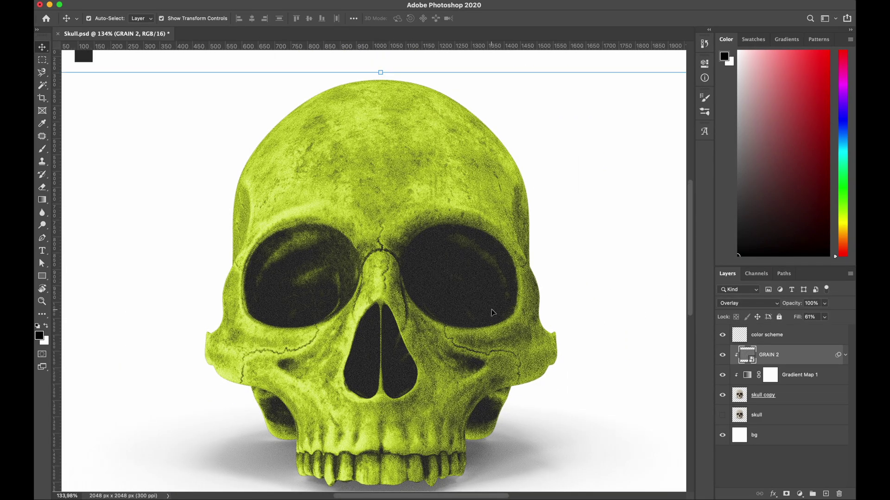
scroll(492, 309, down, 3)
- Deselect the layers, switch to Finder, open the PATTERN folder and place PATTERN 5.png into the Skull.psd document at its default size
click(651, 101)
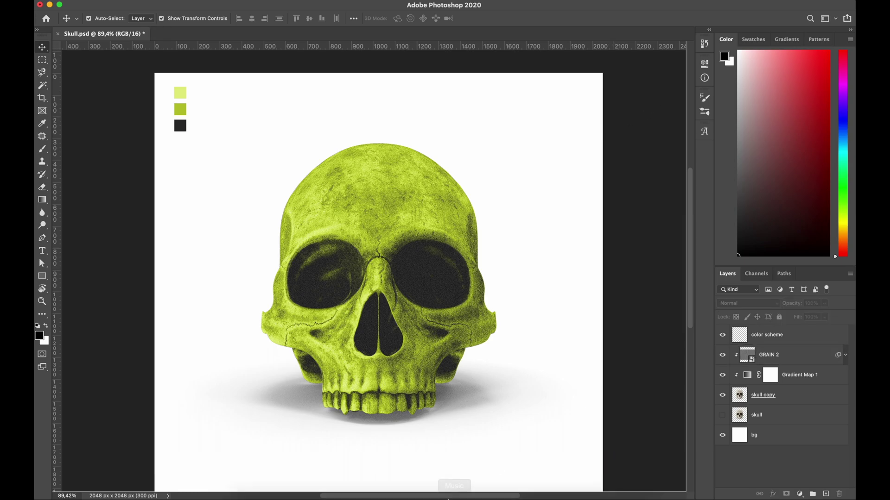
mouse_move(272, 476)
click(249, 489)
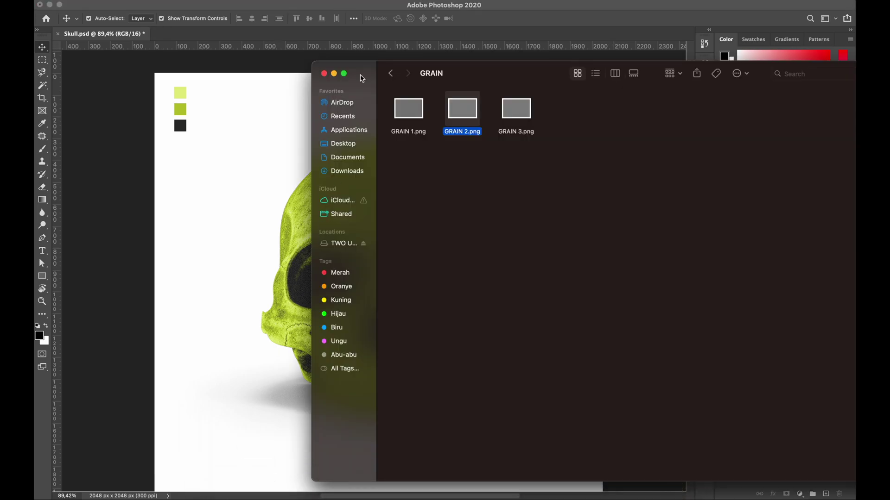
click(391, 74)
double_click(470, 116)
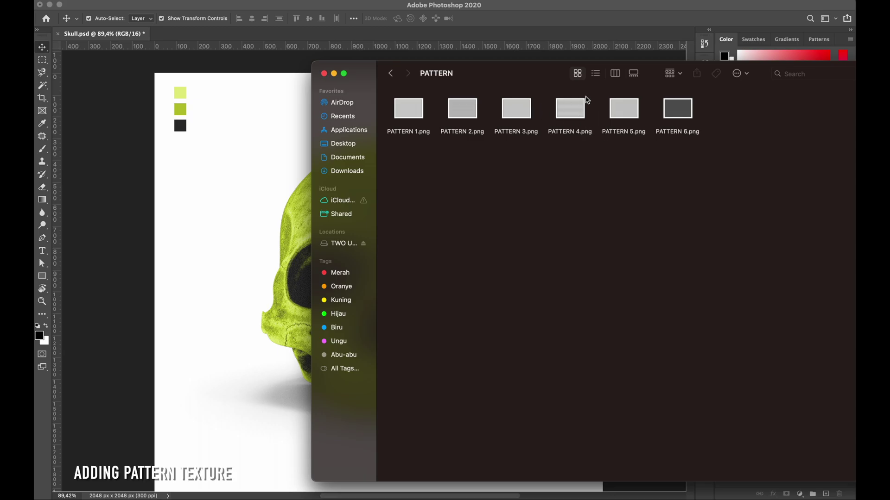
drag(627, 113, 229, 190)
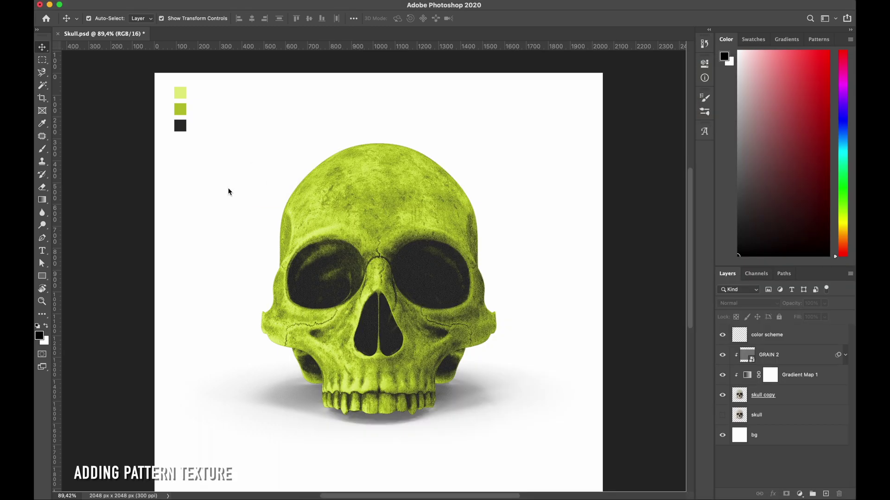
key(Return)
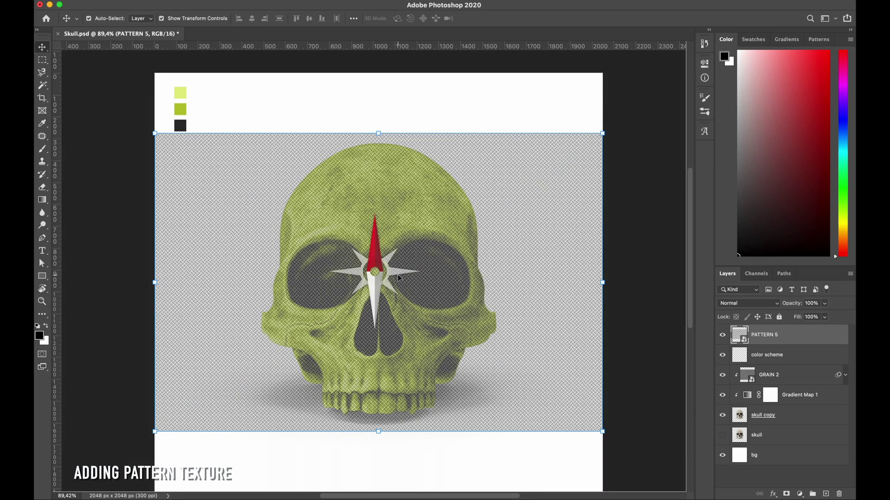
- Move the PATTERN 5 layer down one level, between the color scheme and GRAIN 2 layers
scroll(397, 275, up, 3)
scroll(398, 274, down, 5)
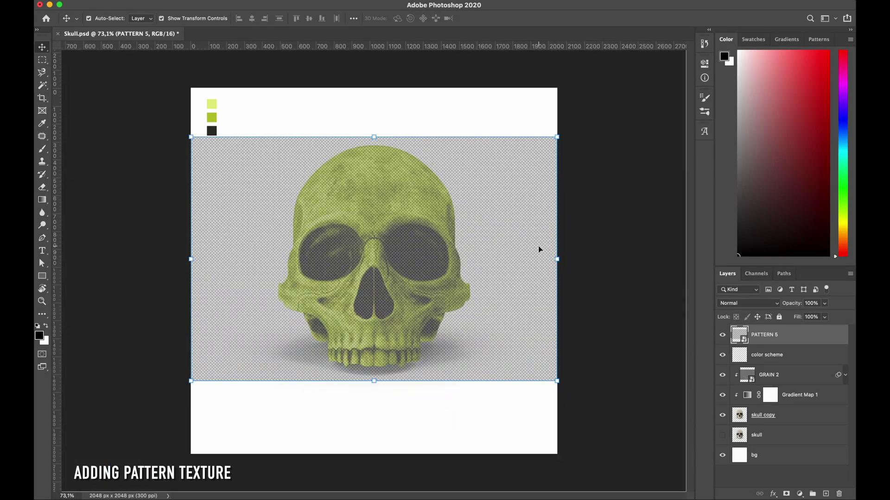
key(super+bracketleft)
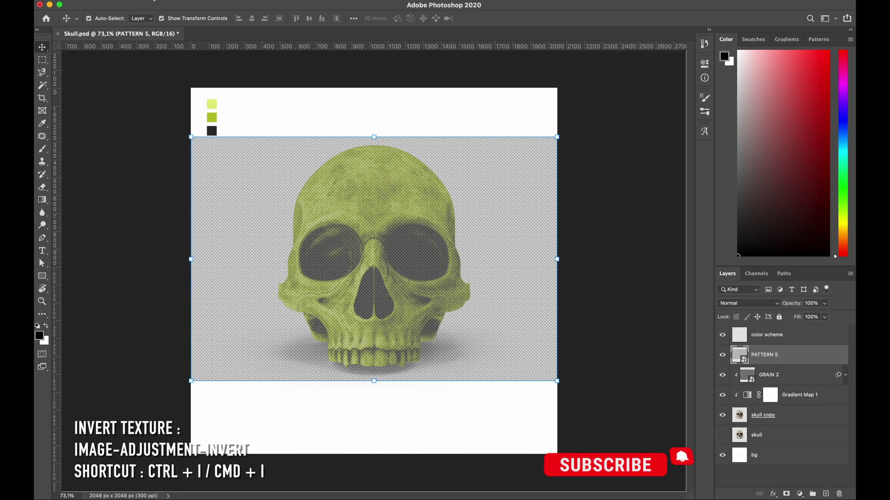
- Invert the PATTERN 5 texture as a smart filter and collapse its filter list
click(150, 1)
mouse_move(236, 23)
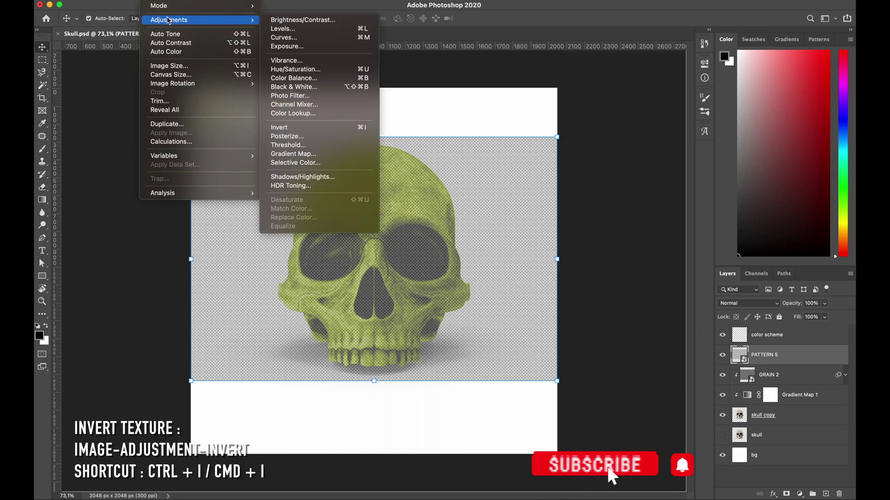
click(318, 131)
scroll(411, 331, up, 5)
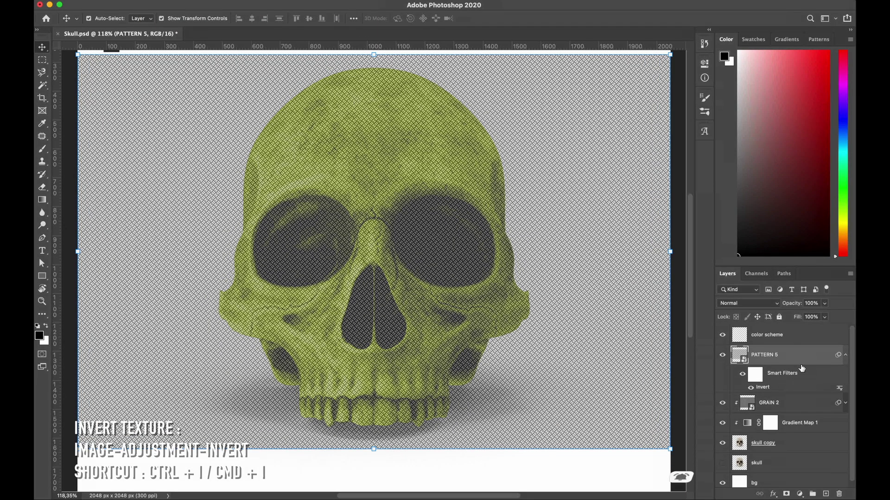
click(846, 355)
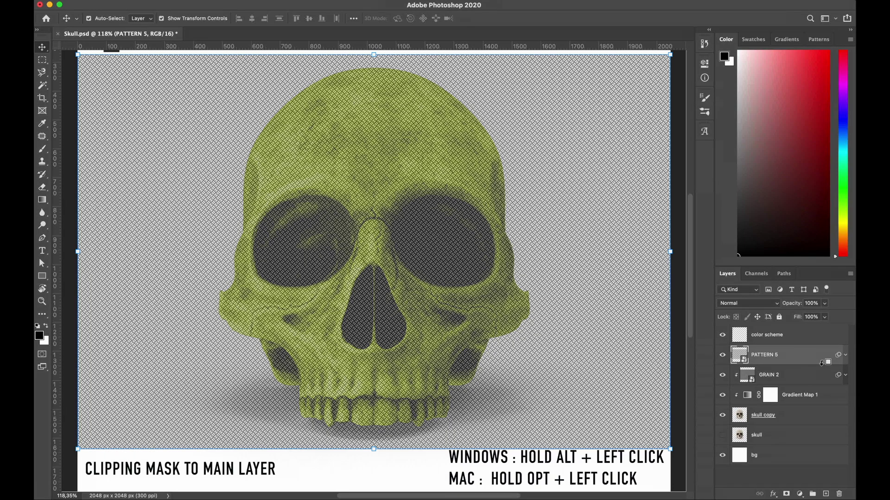
- Clip PATTERN 5 to the skull layer stack below and set its blend mode to Overlay
alt+click(823, 364)
click(748, 303)
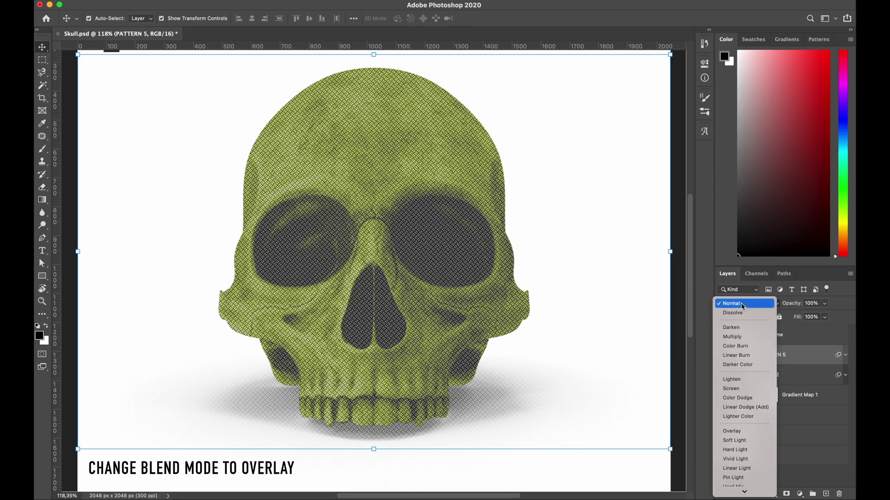
click(739, 432)
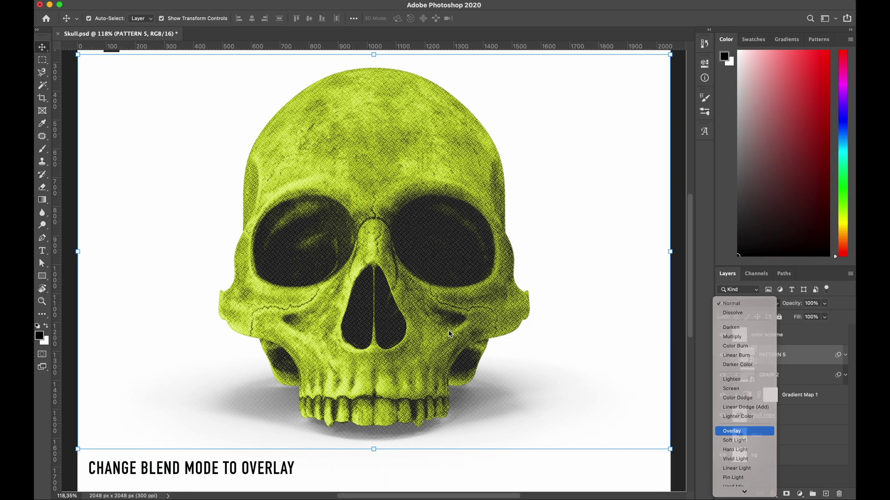
- Lower the fill of the PATTERN 5 layer to 80%
scroll(337, 157, up, 3)
scroll(337, 158, down, 1)
click(825, 317)
drag(819, 330, 817, 331)
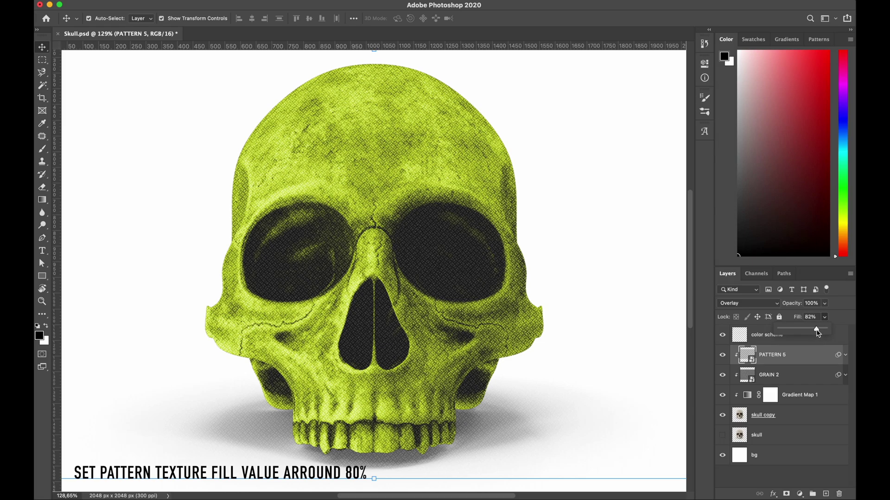
scroll(412, 210, up, 10)
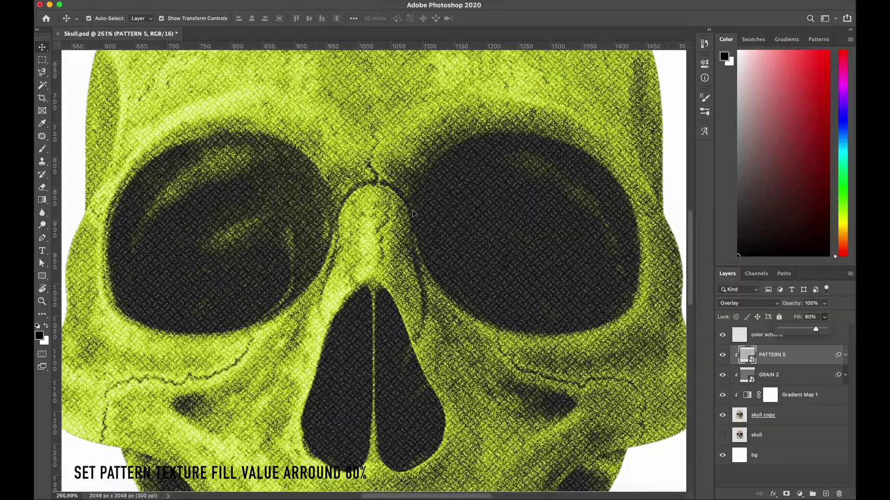
scroll(411, 210, down, 10)
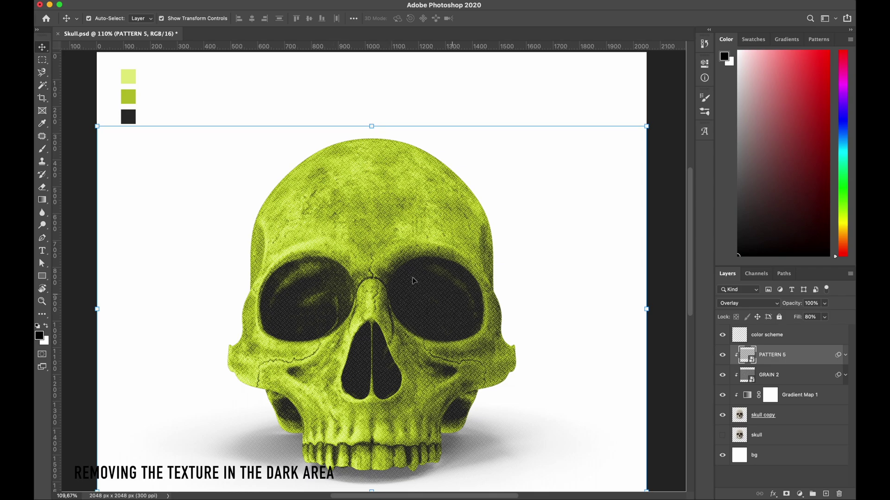
- Add a layer mask to the PATTERN 5 layer
scroll(406, 309, up, 5)
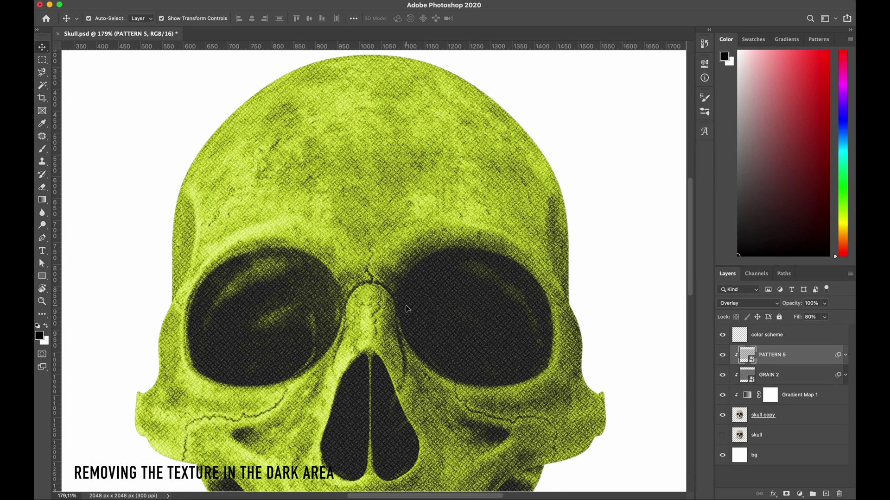
scroll(406, 309, down, 2)
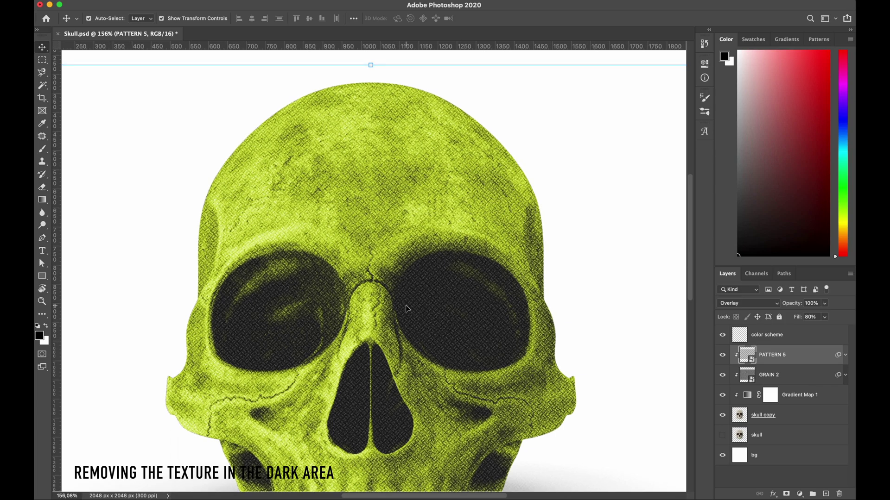
scroll(367, 431, up, 4)
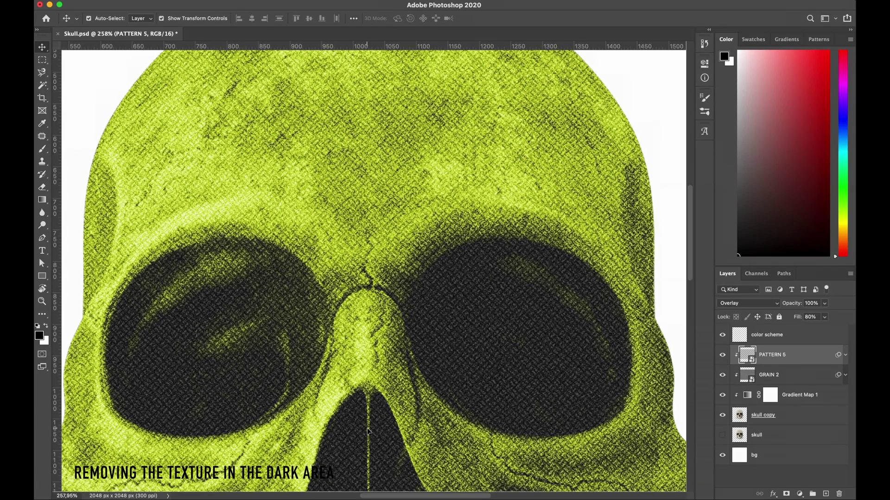
drag(368, 429, 370, 308)
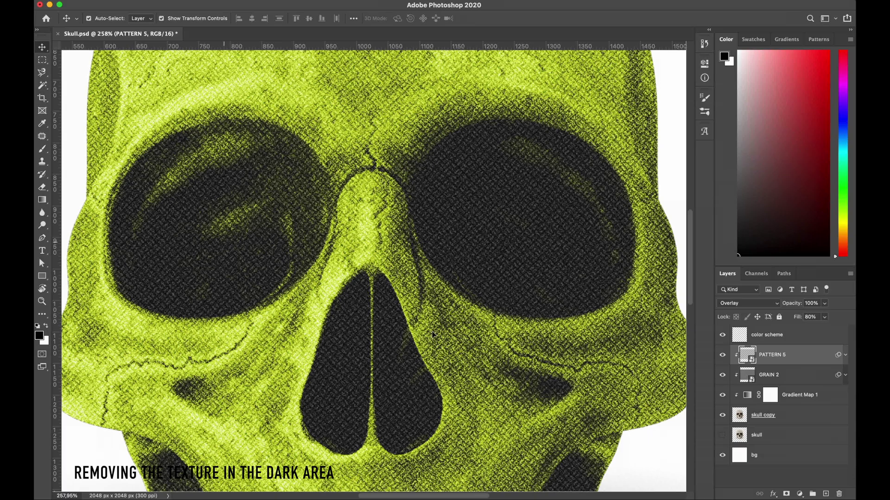
scroll(430, 332, down, 5)
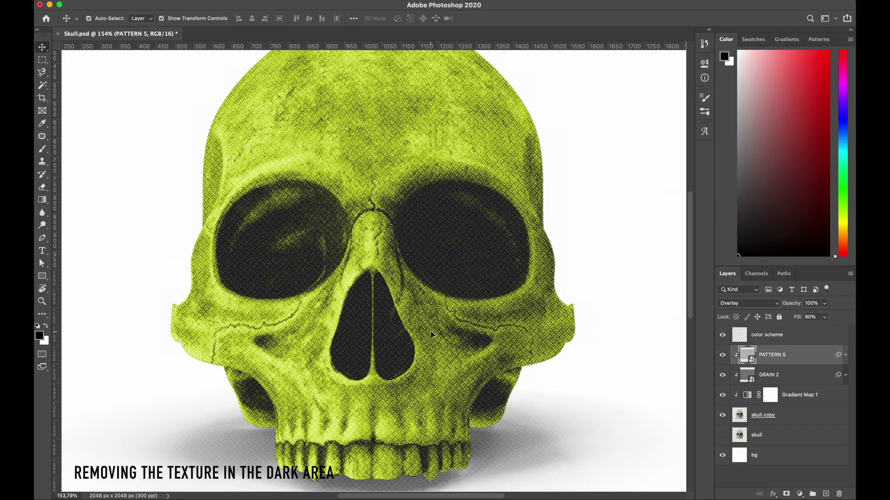
scroll(430, 331, down, 1)
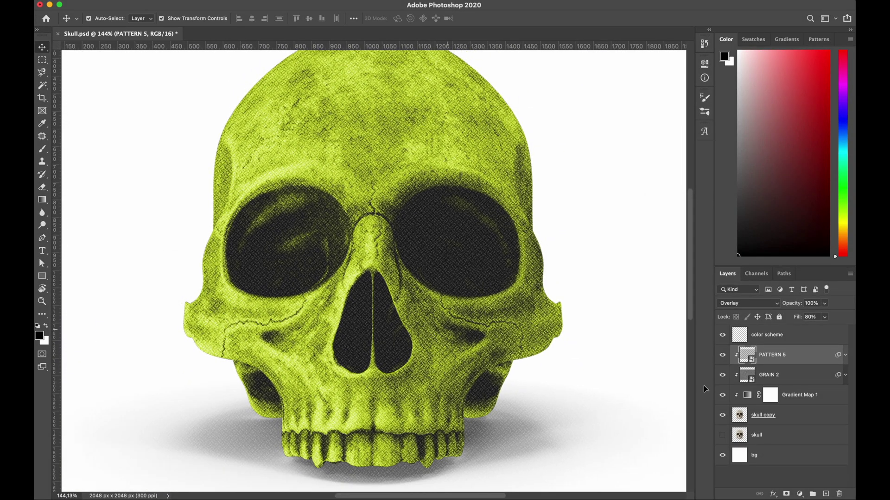
click(786, 494)
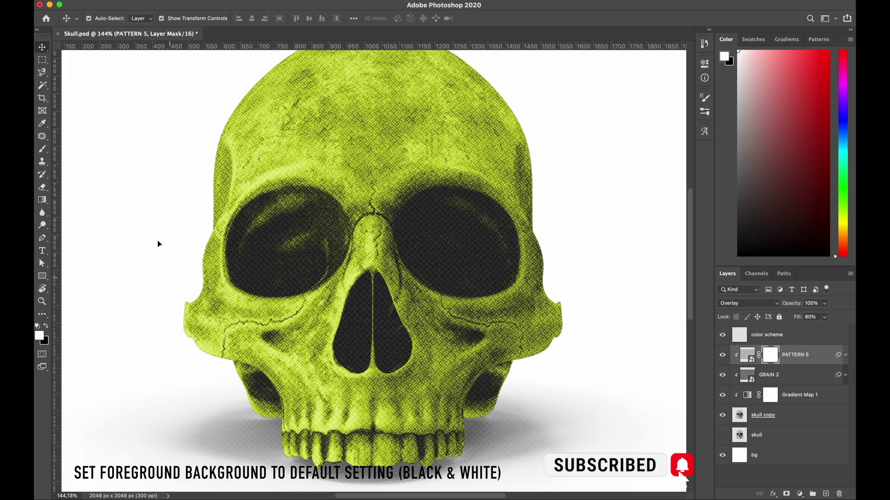
- Erase the pattern texture inside both eye sockets on the PATTERN 5 mask with a 100 px soft Eraser at 50% flow
click(43, 188)
scroll(288, 250, up, 3)
mouse_move(294, 205)
mouse_down()
mouse_move(257, 212)
mouse_move(246, 228)
mouse_move(280, 187)
mouse_move(246, 192)
mouse_move(263, 180)
mouse_move(252, 179)
mouse_move(200, 212)
mouse_up()
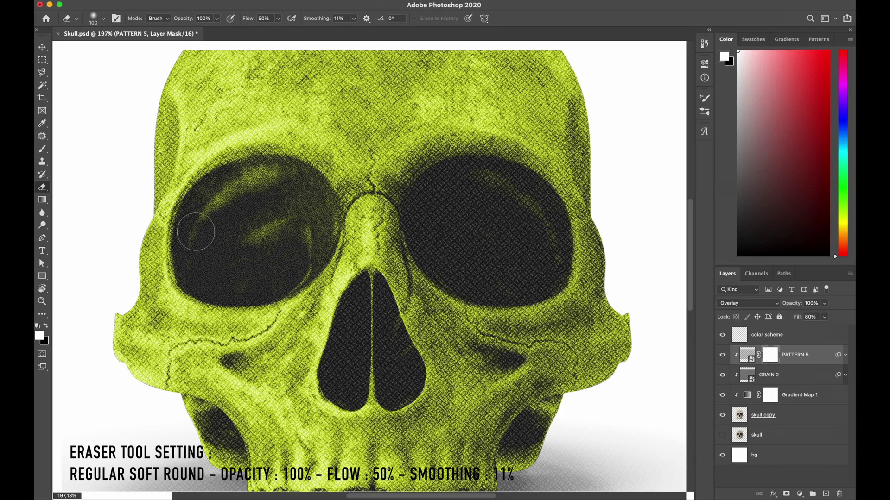
drag(314, 209, 307, 254)
mouse_move(464, 185)
mouse_down()
mouse_move(490, 182)
mouse_move(479, 175)
mouse_move(432, 195)
mouse_move(422, 221)
mouse_move(445, 253)
mouse_move(448, 196)
mouse_move(477, 205)
mouse_up()
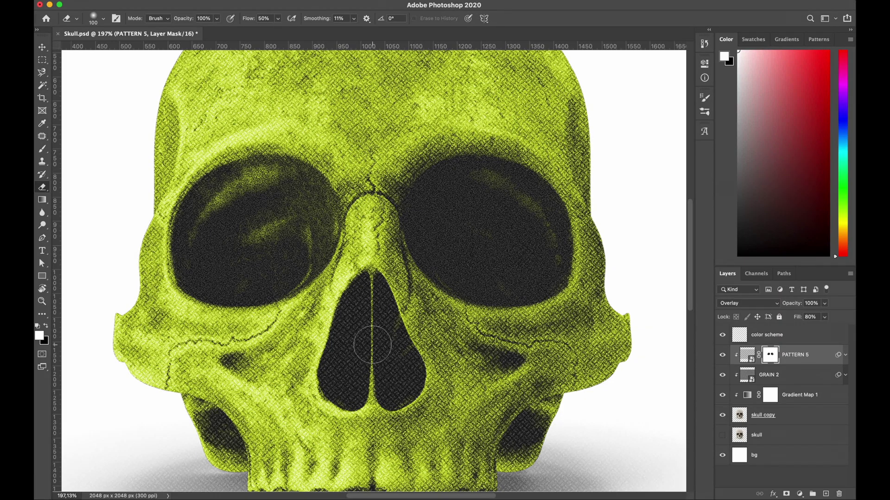
- Erase the pattern texture from the nose cavity and both dark jaw hollows on the mask, and reduce the eraser size to 60 px
scroll(344, 338, down, 3)
click(242, 369)
click(551, 375)
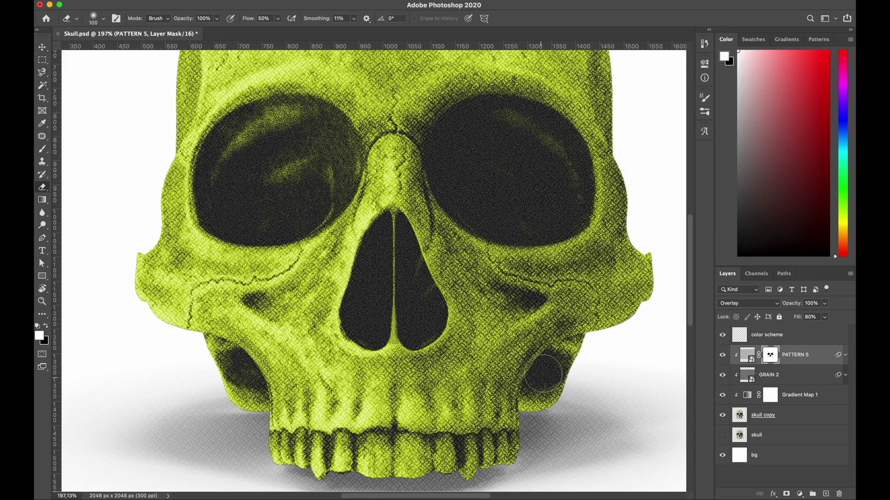
key([)
key([)
key([)
key([)
scroll(545, 372, up, 1)
scroll(552, 301, down, 6)
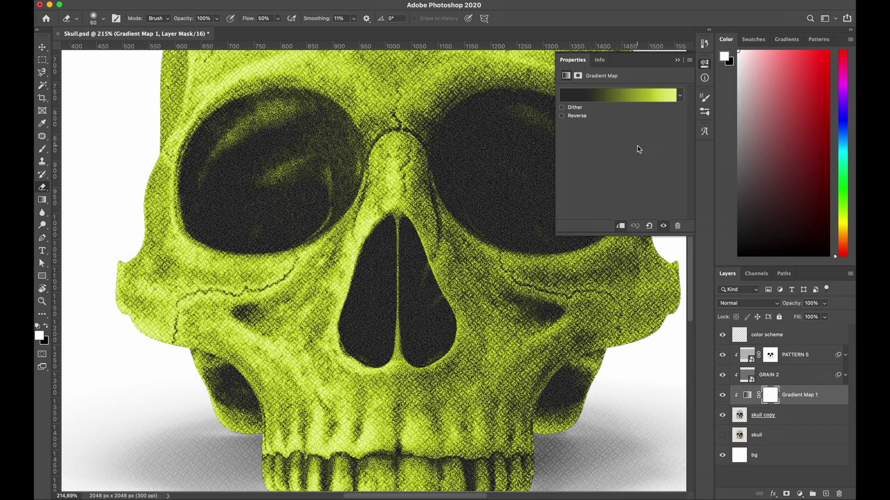
- Shift the dark colour stop of the Gradient Map 1 gradient to location 29%
click(618, 95)
drag(489, 317, 545, 319)
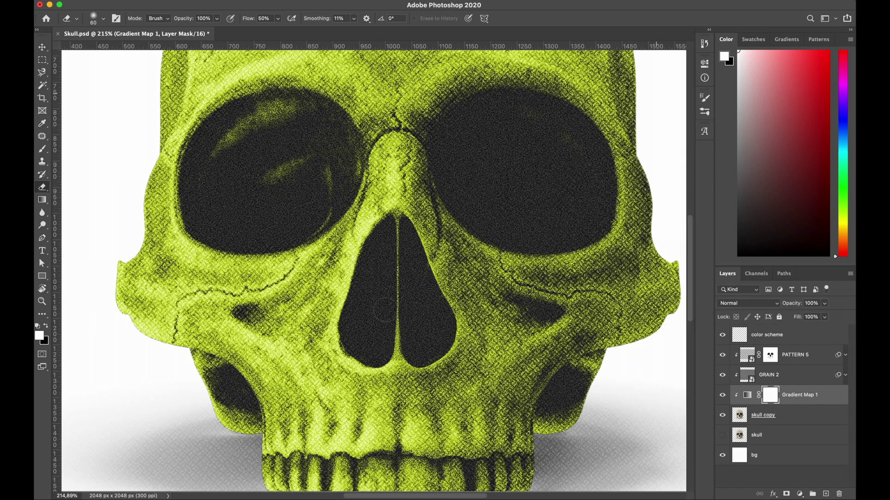
- Erase the pattern texture from the ground shadow around the skull on the PATTERN 5 mask, using the Eraser at 175 px and 100 px
click(770, 355)
key(x)
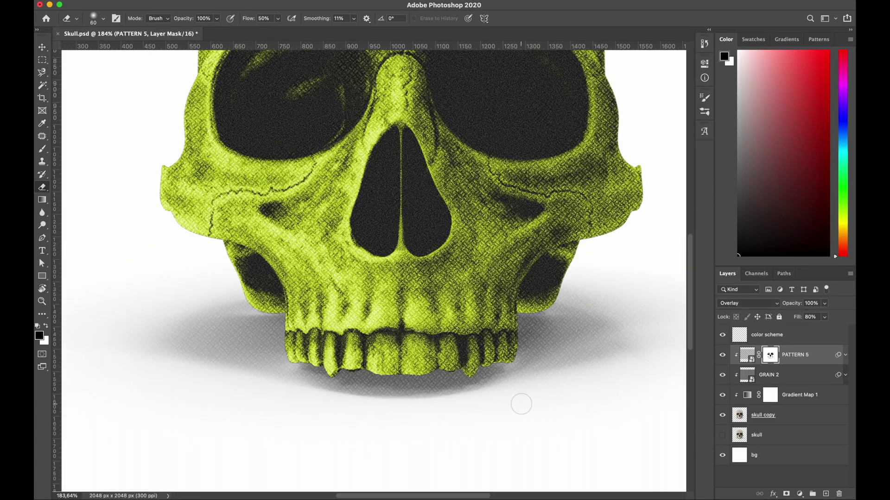
key(bracketright)
key(bracketright)
key(bracketright)
key(bracketright)
key(bracketright)
key(bracketright)
key(bracketright)
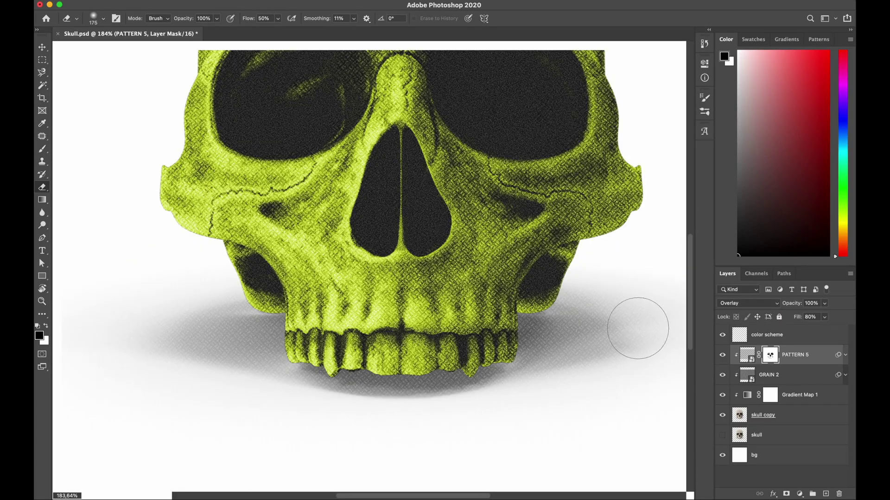
key(x)
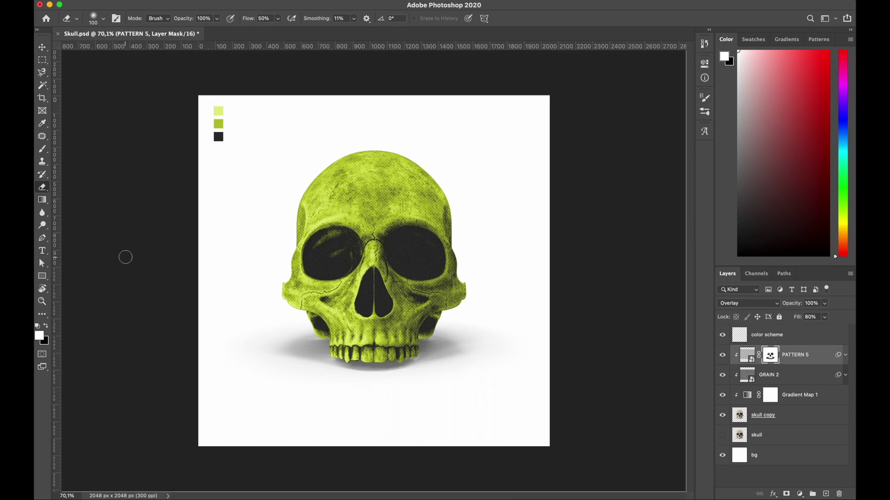
- Turn on the visibility of the original skull layer beneath the skull copy layer
key(v)
key(alt+super+a)
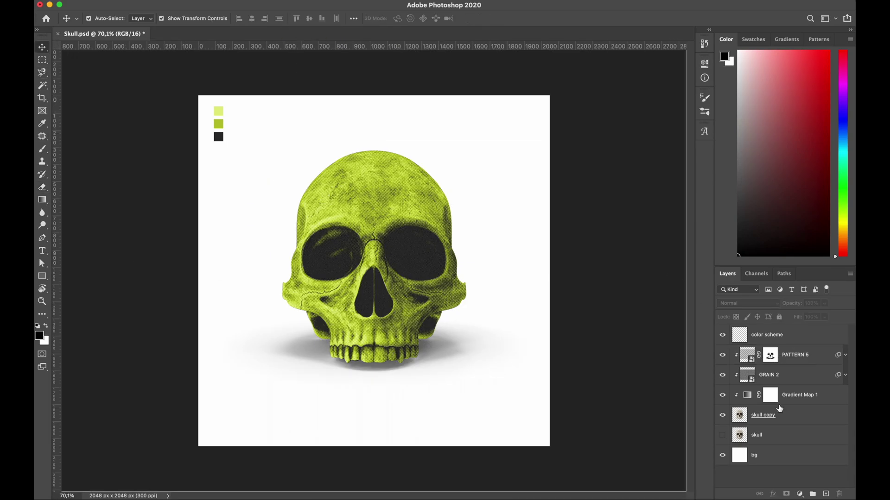
click(722, 415)
drag(722, 415, 721, 435)
click(722, 417)
- Toggle the skull copy layer's visibility to compare the textured green skull with the original photo
click(721, 417)
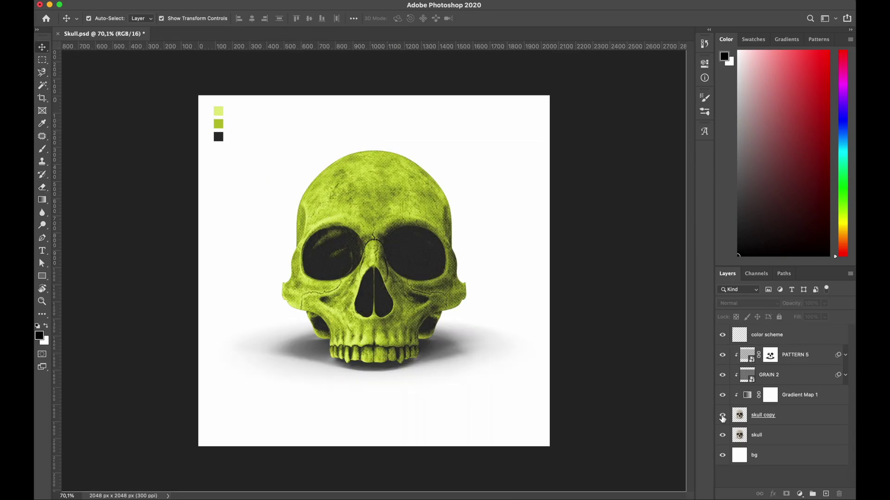
click(722, 417)
scroll(397, 314, up, 3)
click(722, 415)
click(722, 415)
click(722, 415)
click(722, 415)
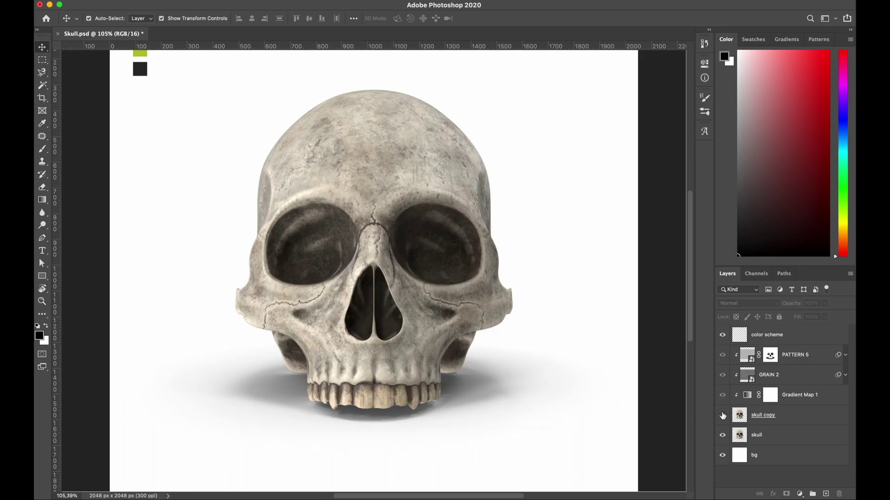
scroll(471, 364, up, 3)
key(c)
click(723, 416)
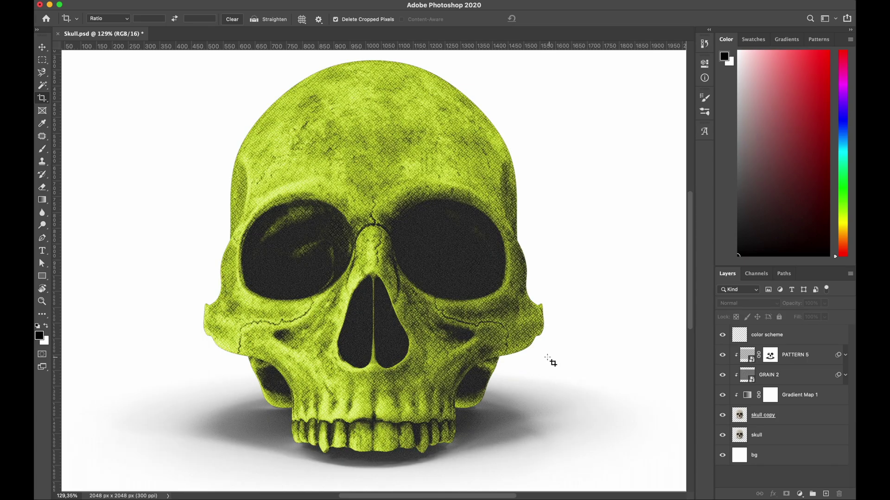
- Try the middle green swatch, #b5c12d, as the foreground color and restore the default black and white colors
scroll(552, 362, down, 3)
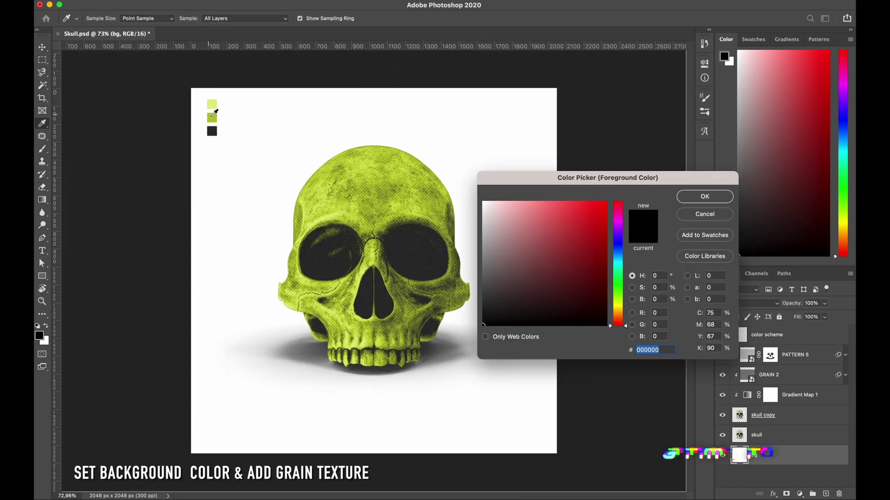
click(212, 117)
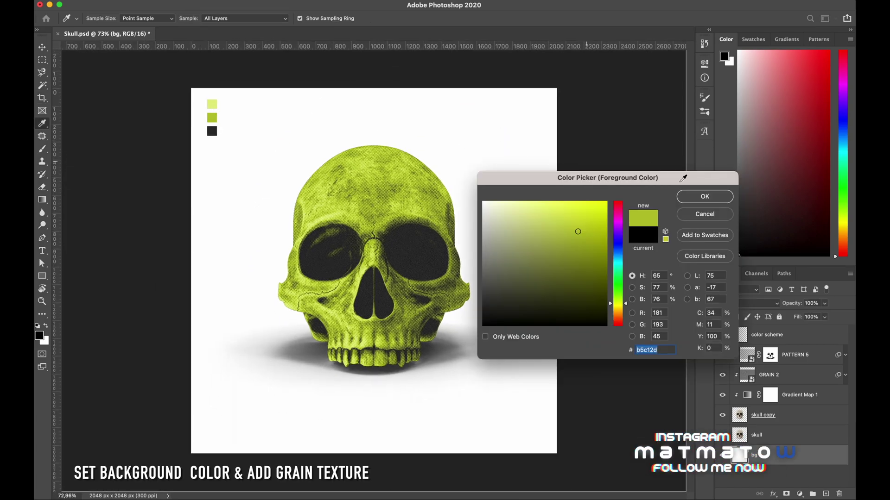
click(704, 197)
key(c)
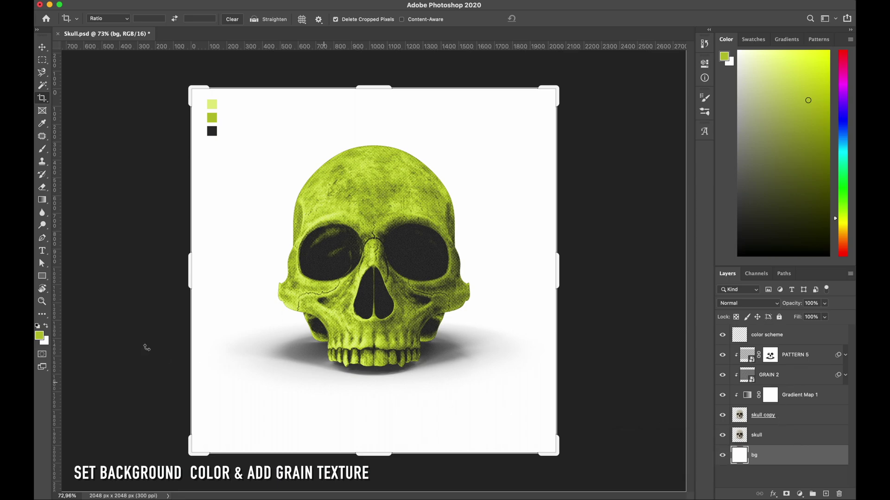
click(38, 328)
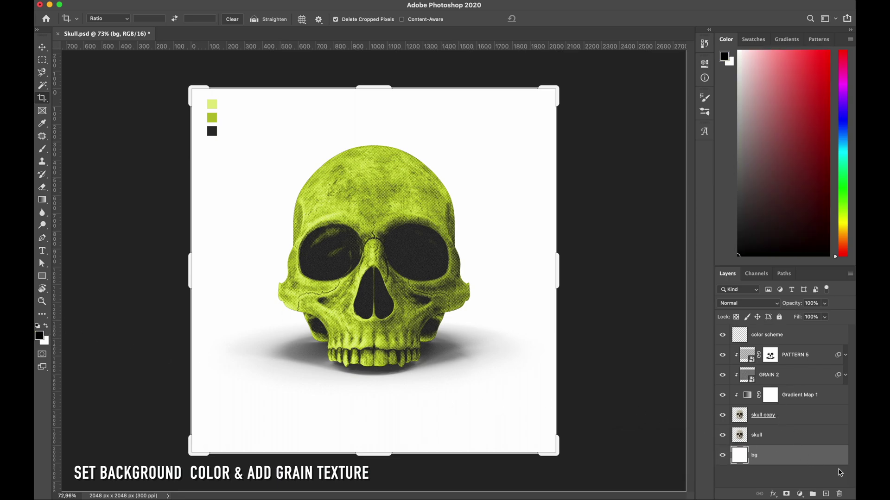
- Add a Solid Color fill layer directly above the bg layer
click(797, 494)
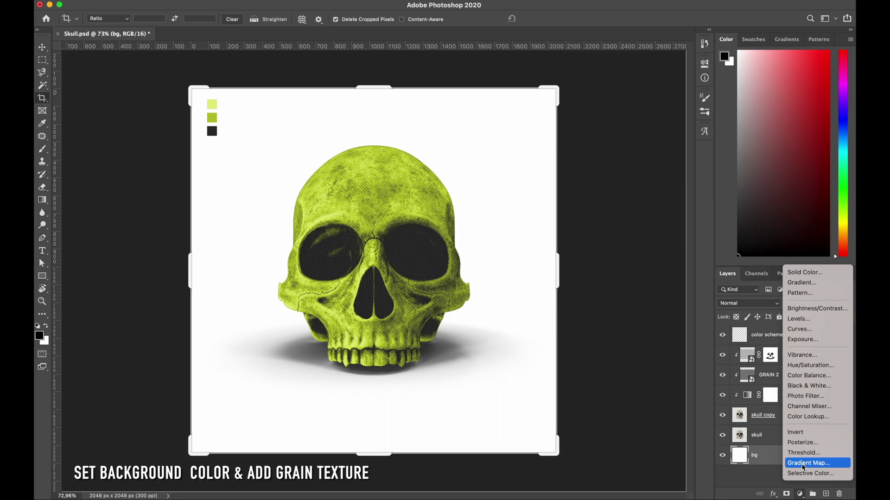
click(811, 274)
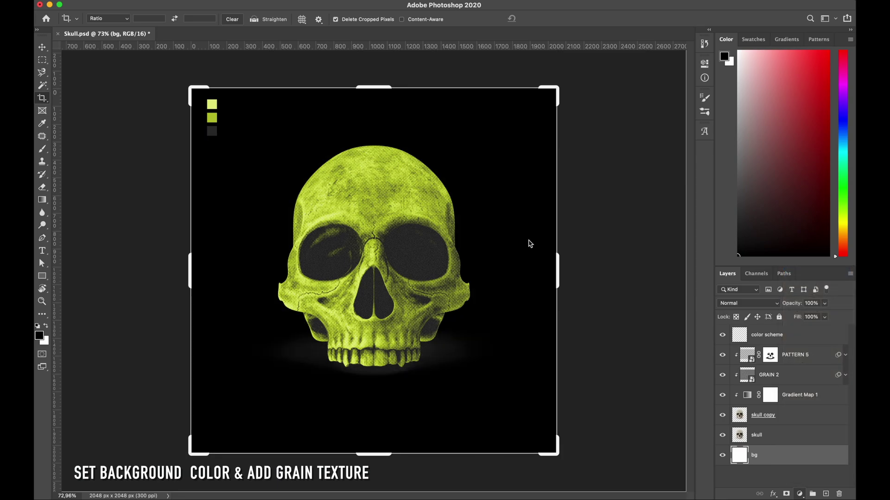